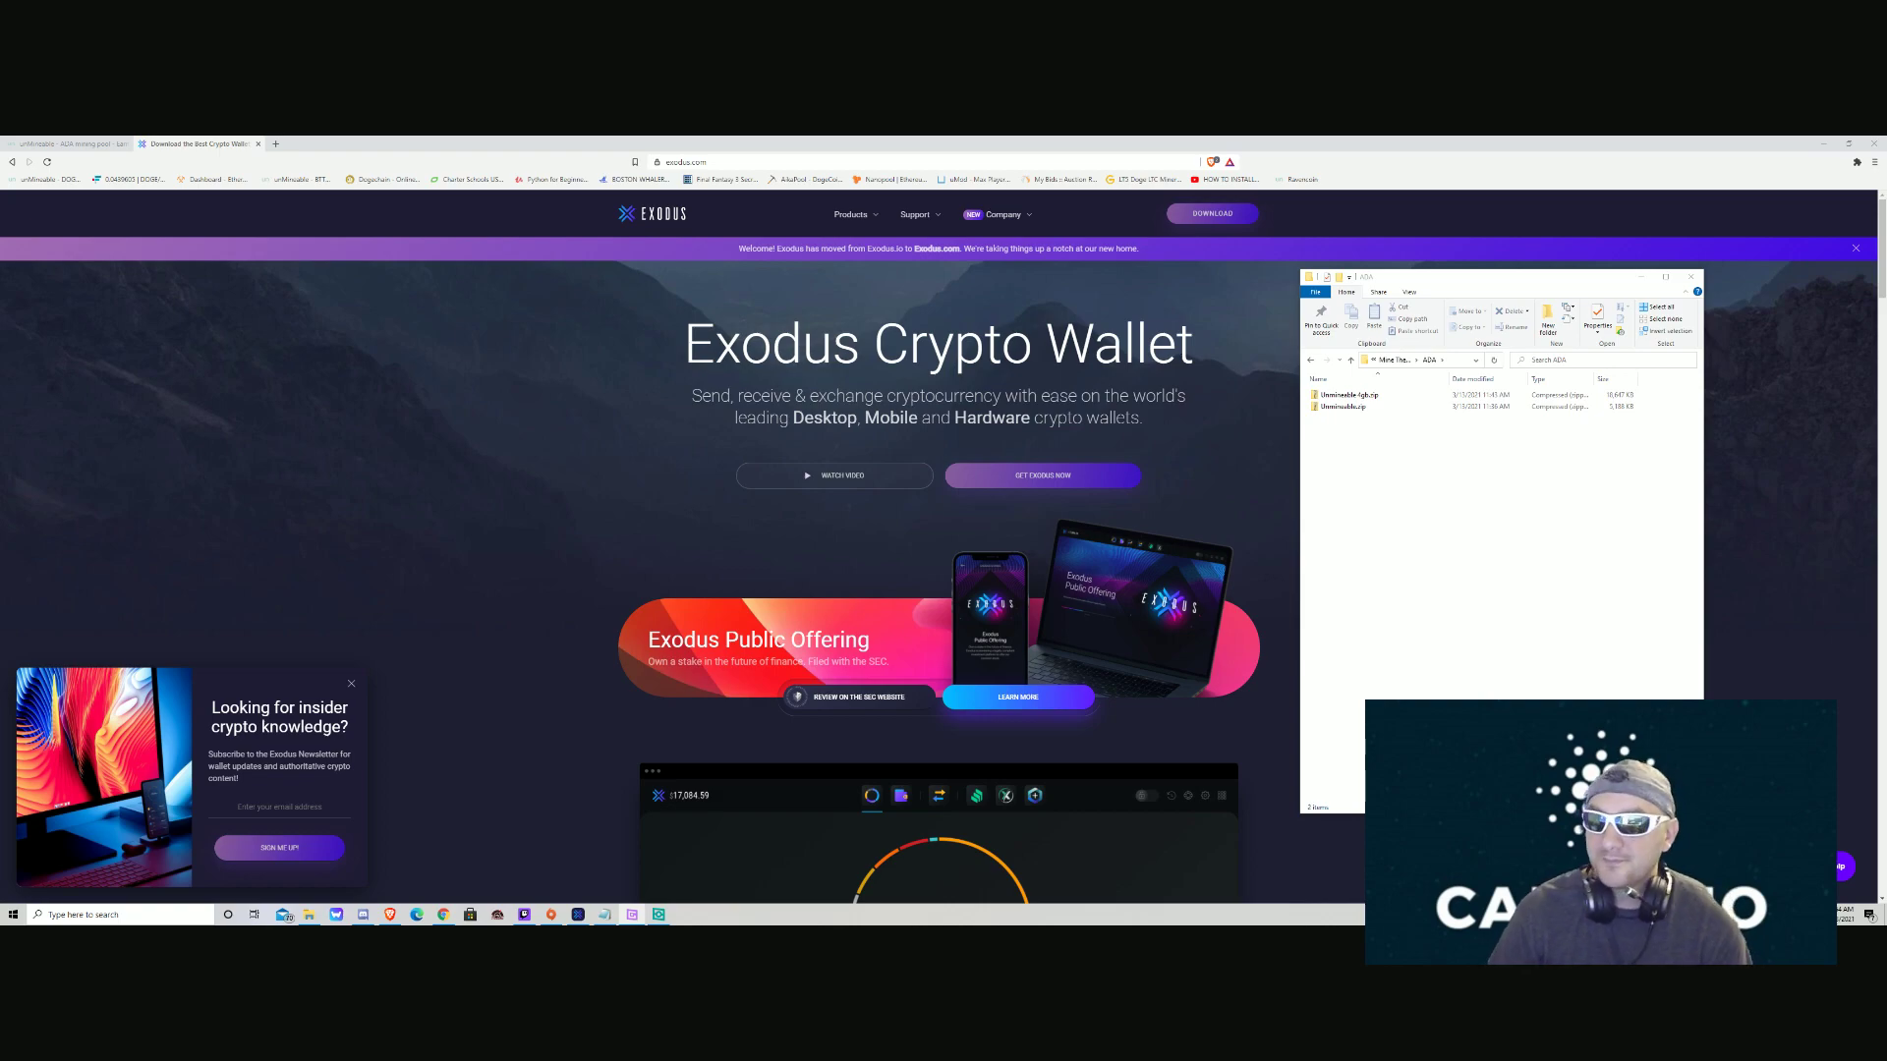
Minimize the ADA folder window so Chrome shows only the exodus.com homepage.
click(1640, 276)
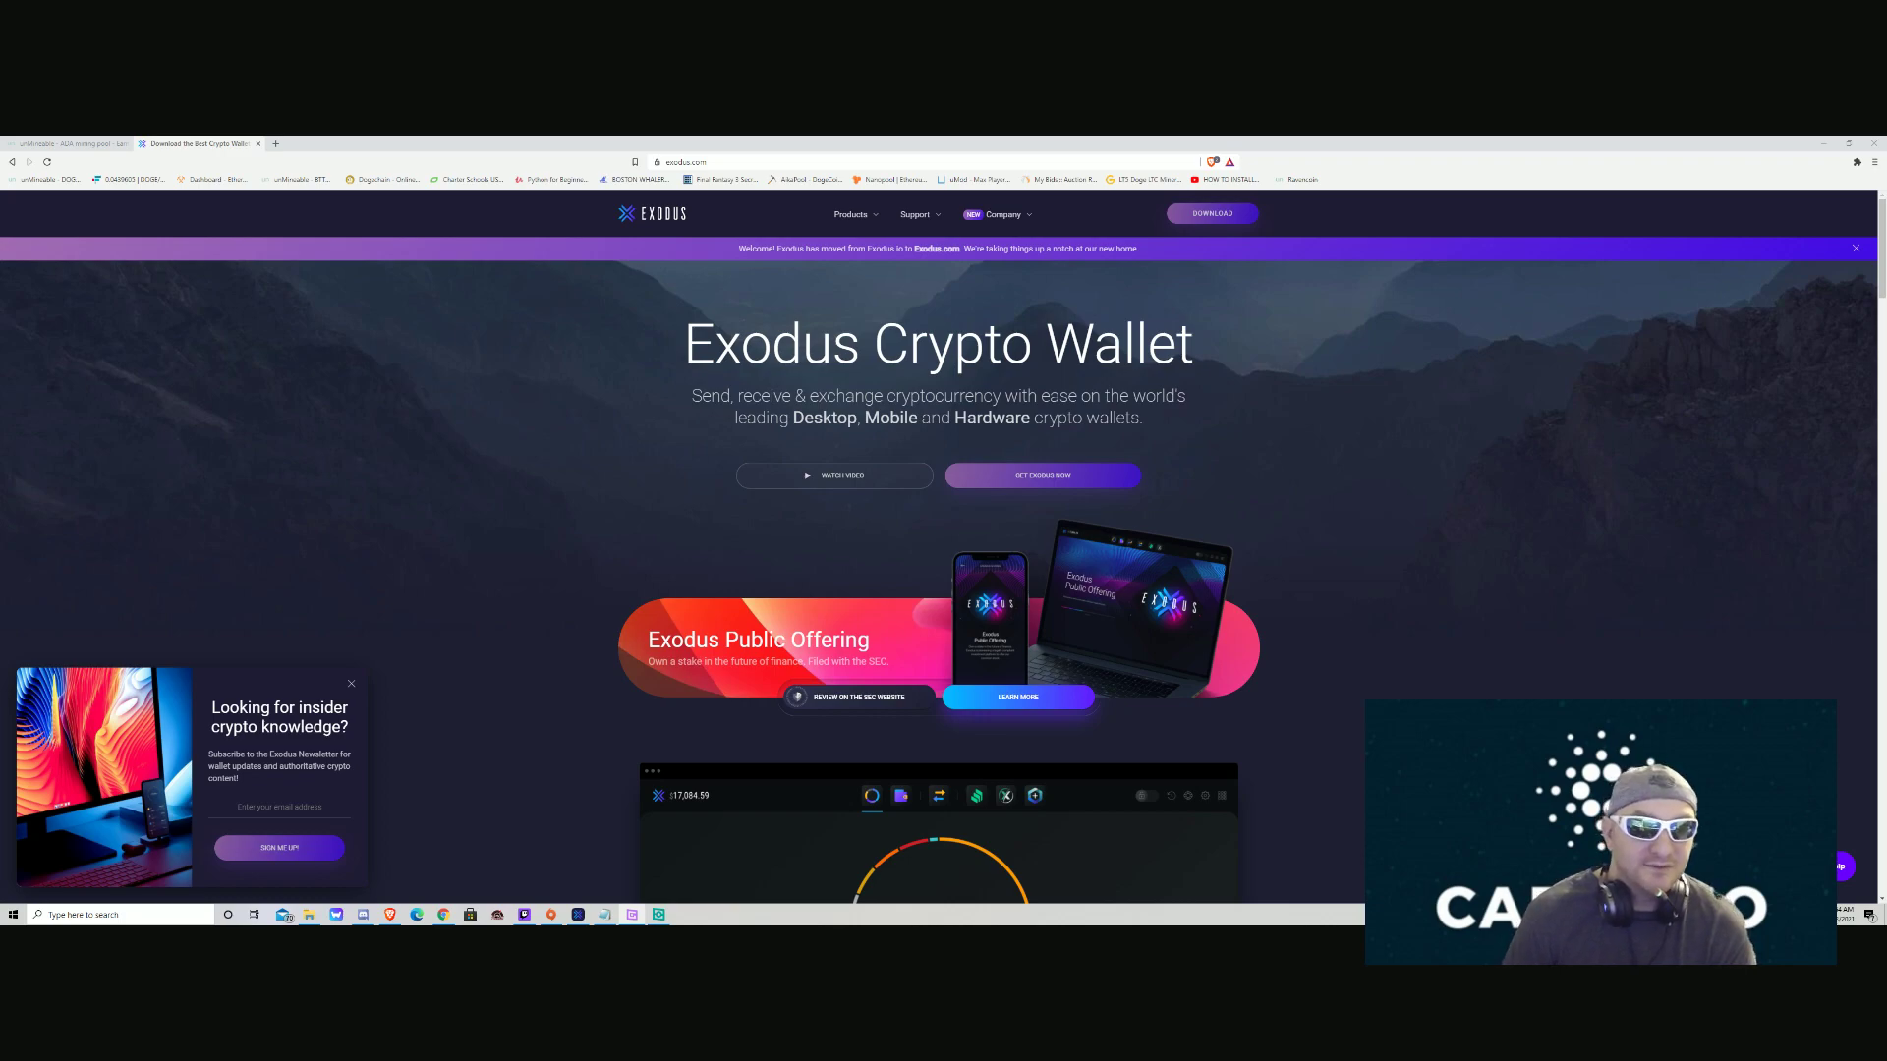
In Exodus, go to the portfolio, open + Add More, and scroll the asset list to Cardano.
mouse_move(578, 915)
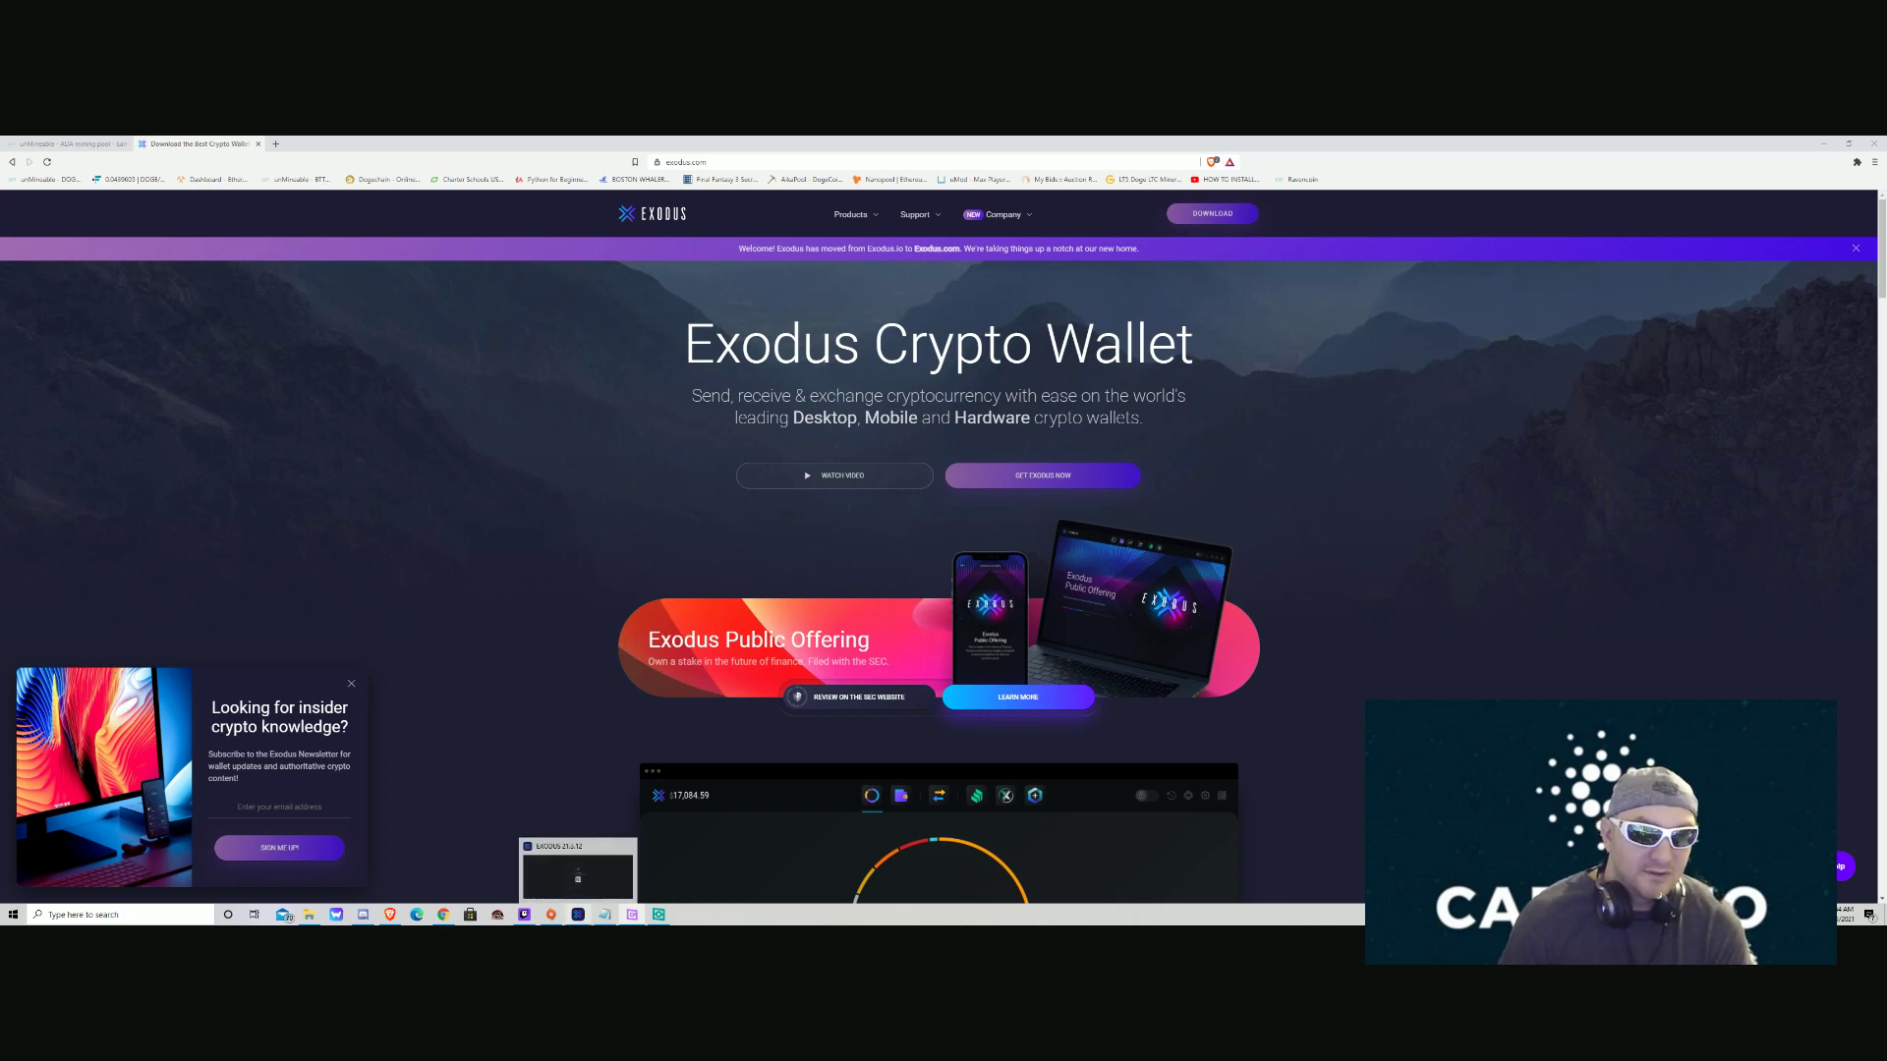
click(578, 875)
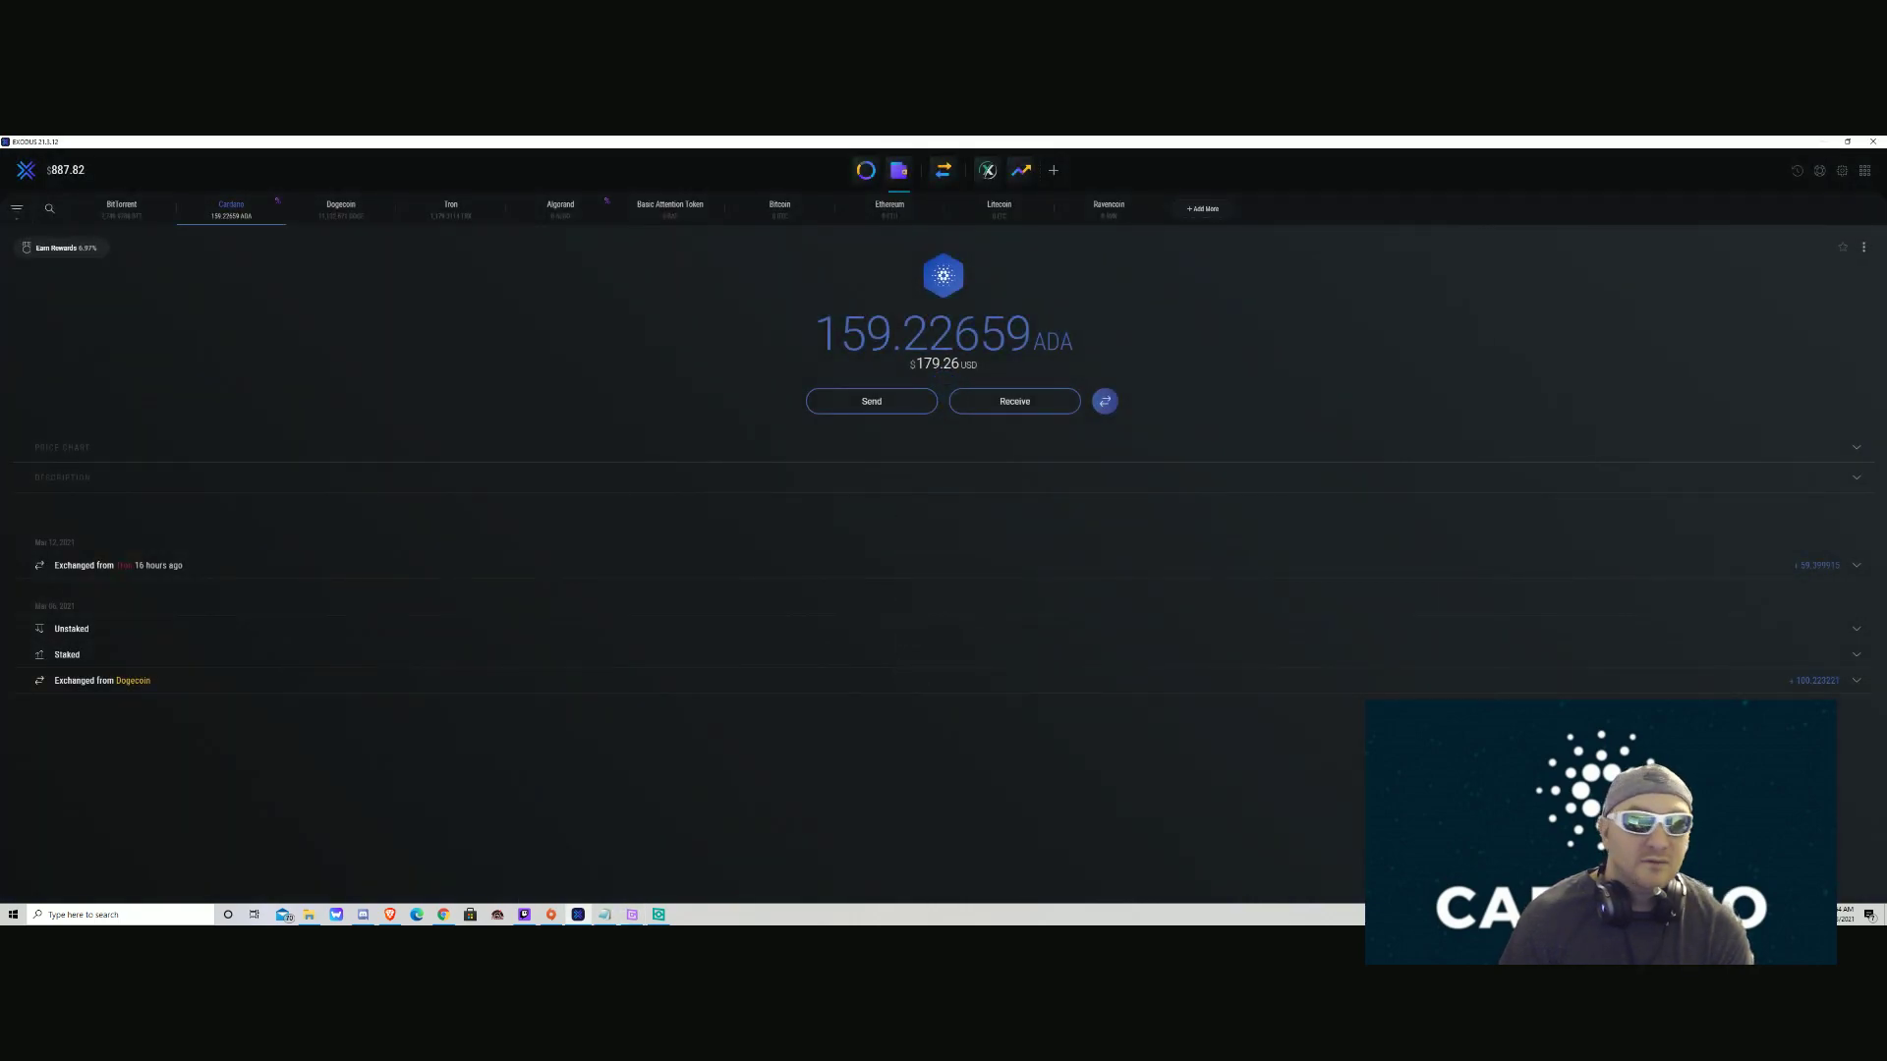
click(25, 170)
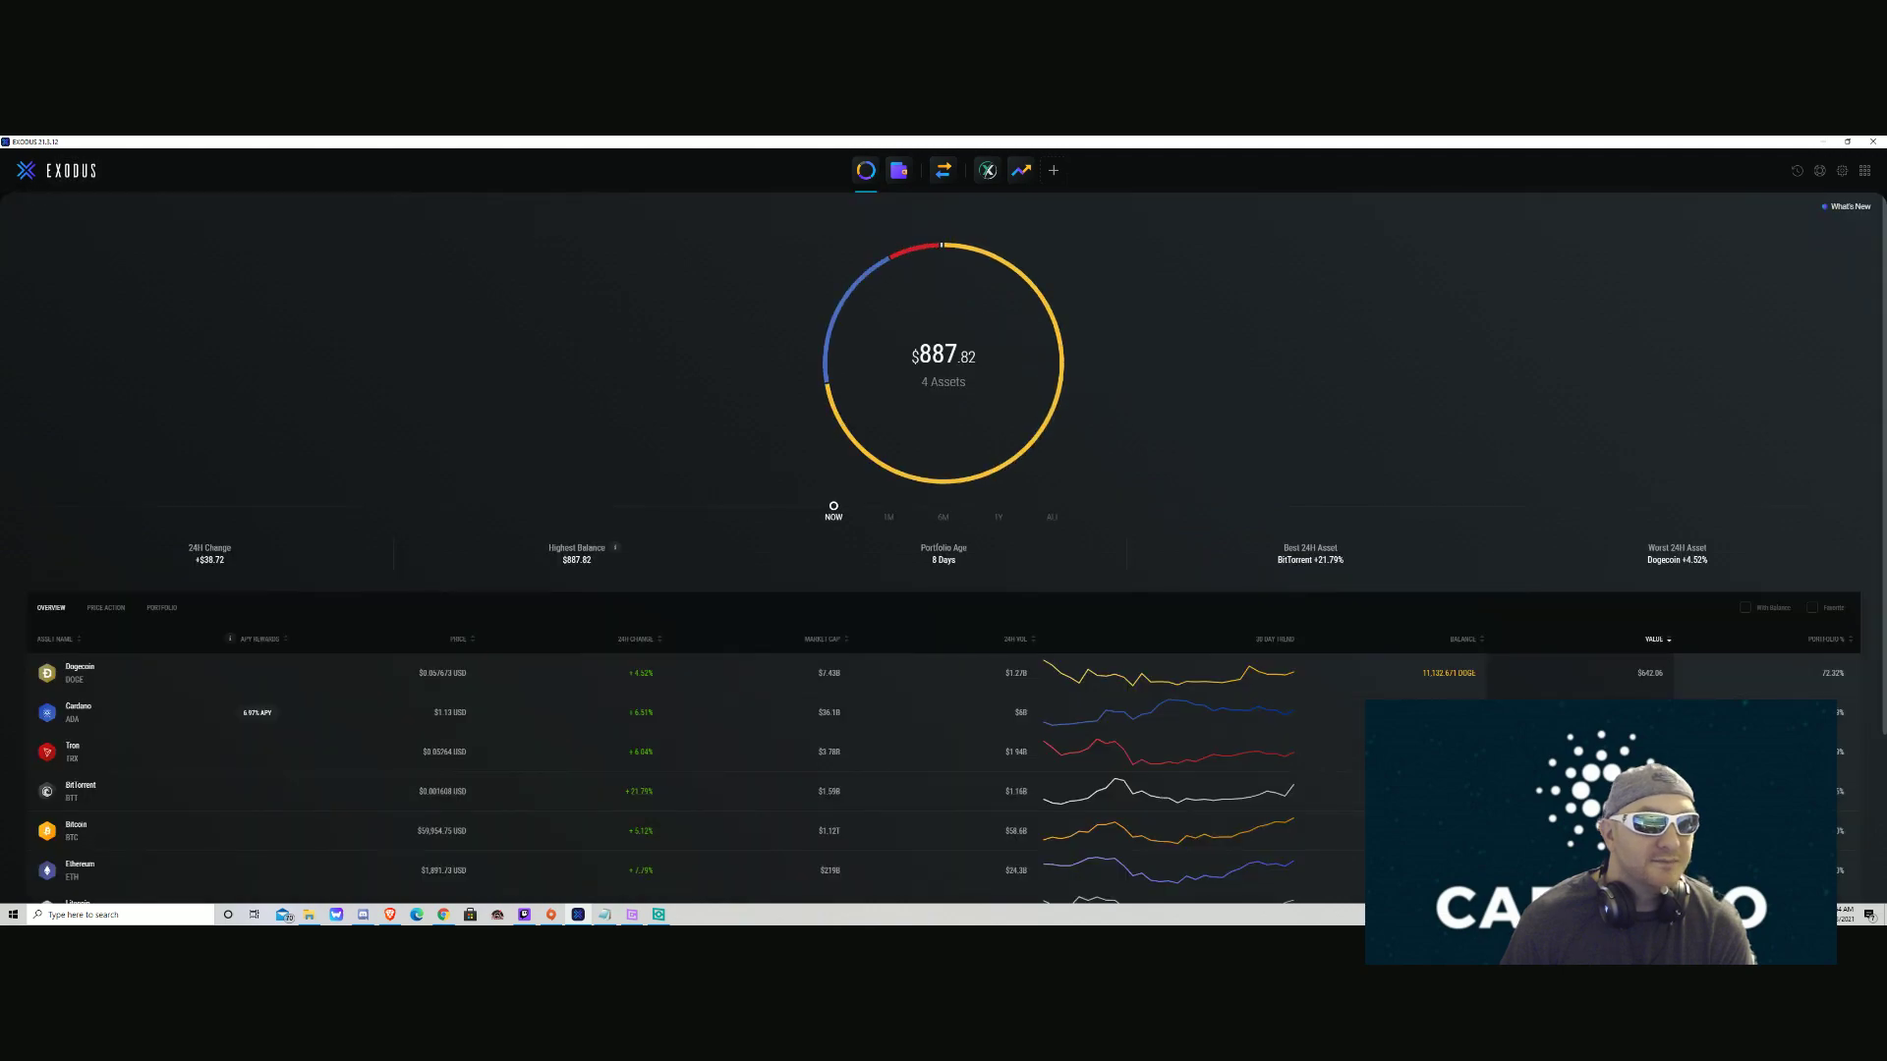
scroll(943, 550, down, 3)
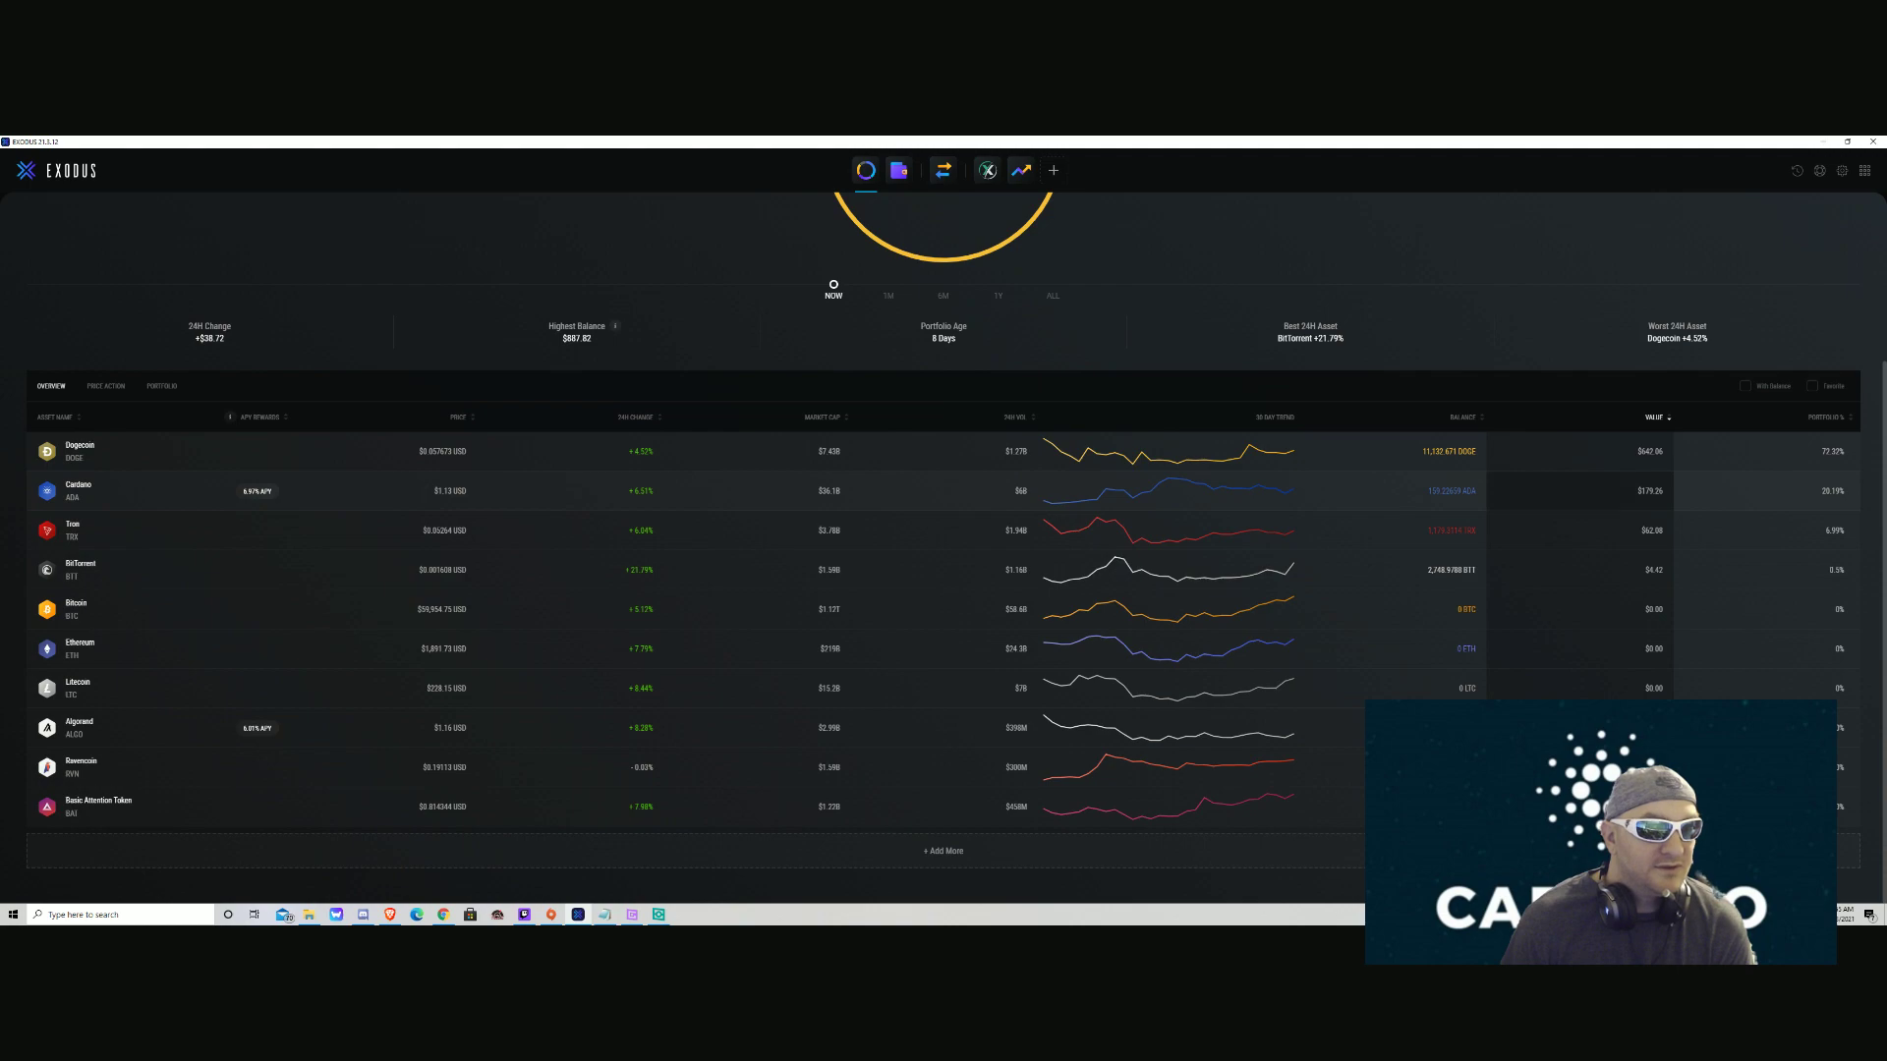
click(943, 851)
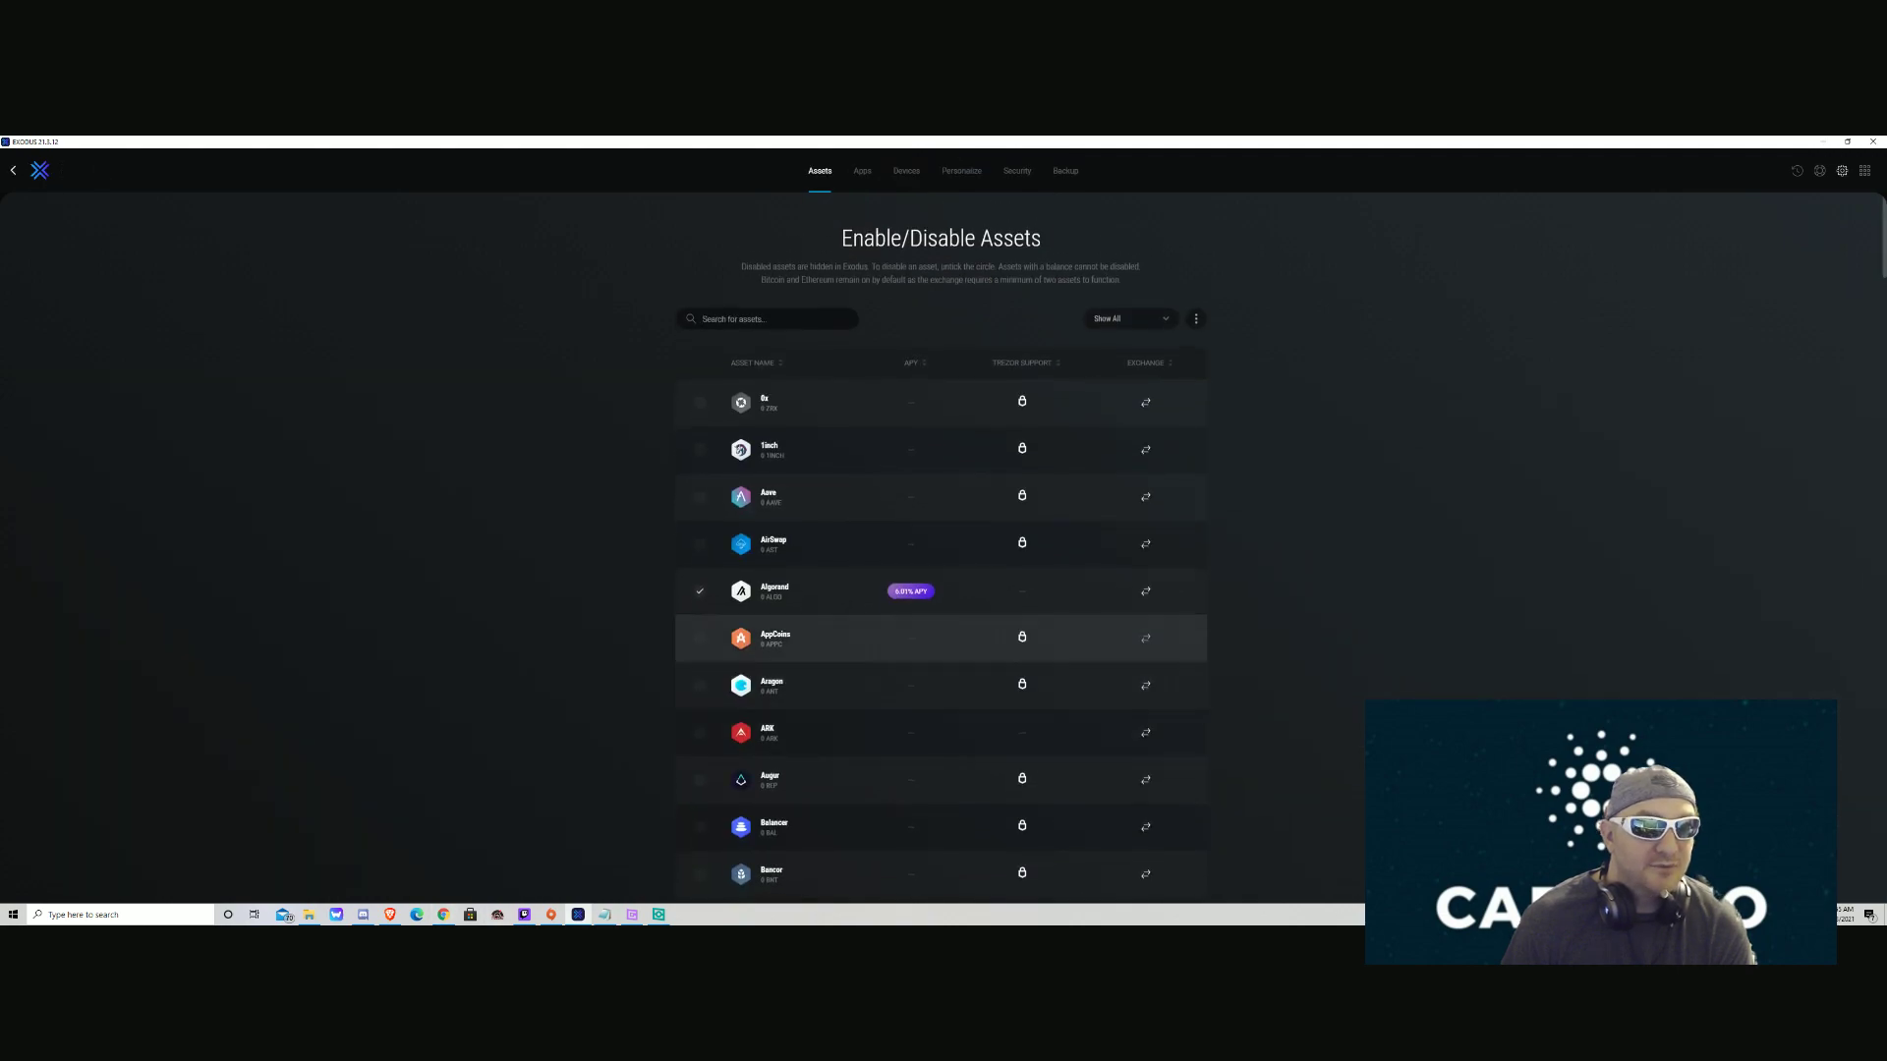
scroll(941, 550, down, 3)
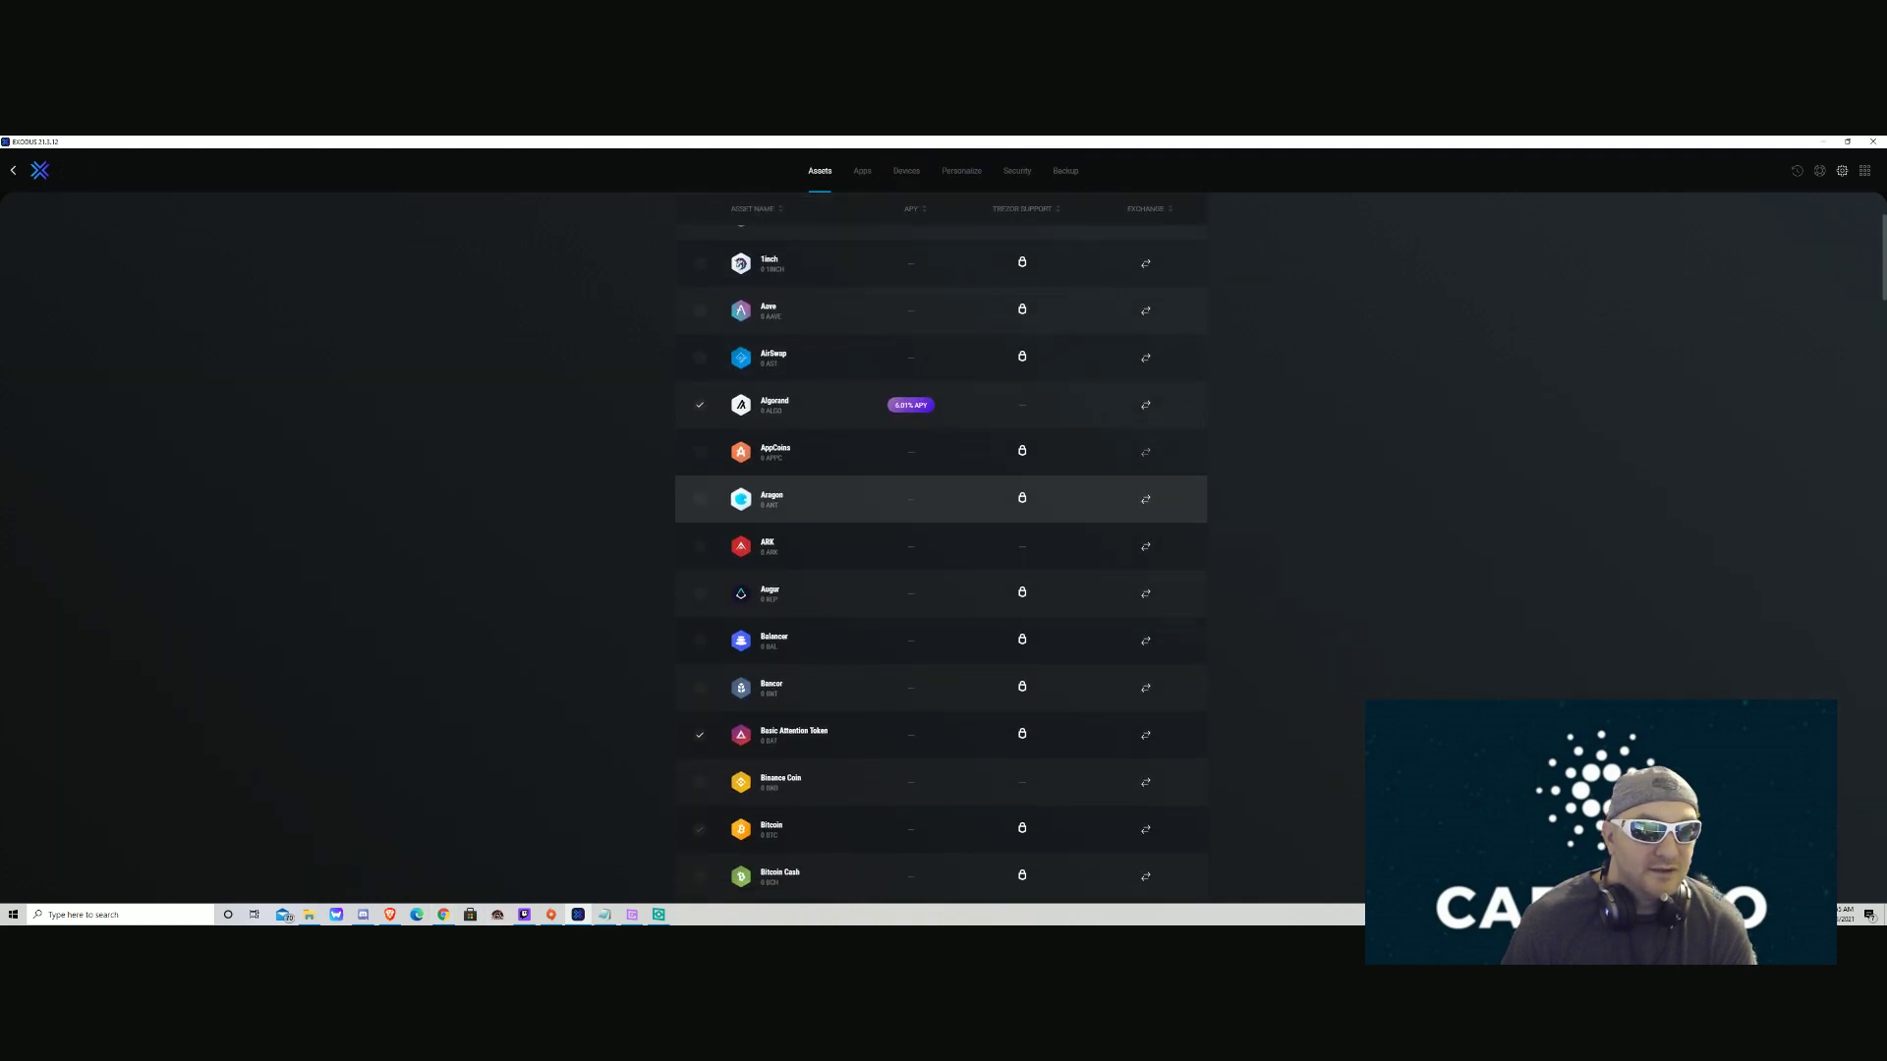
scroll(941, 512, down, 5)
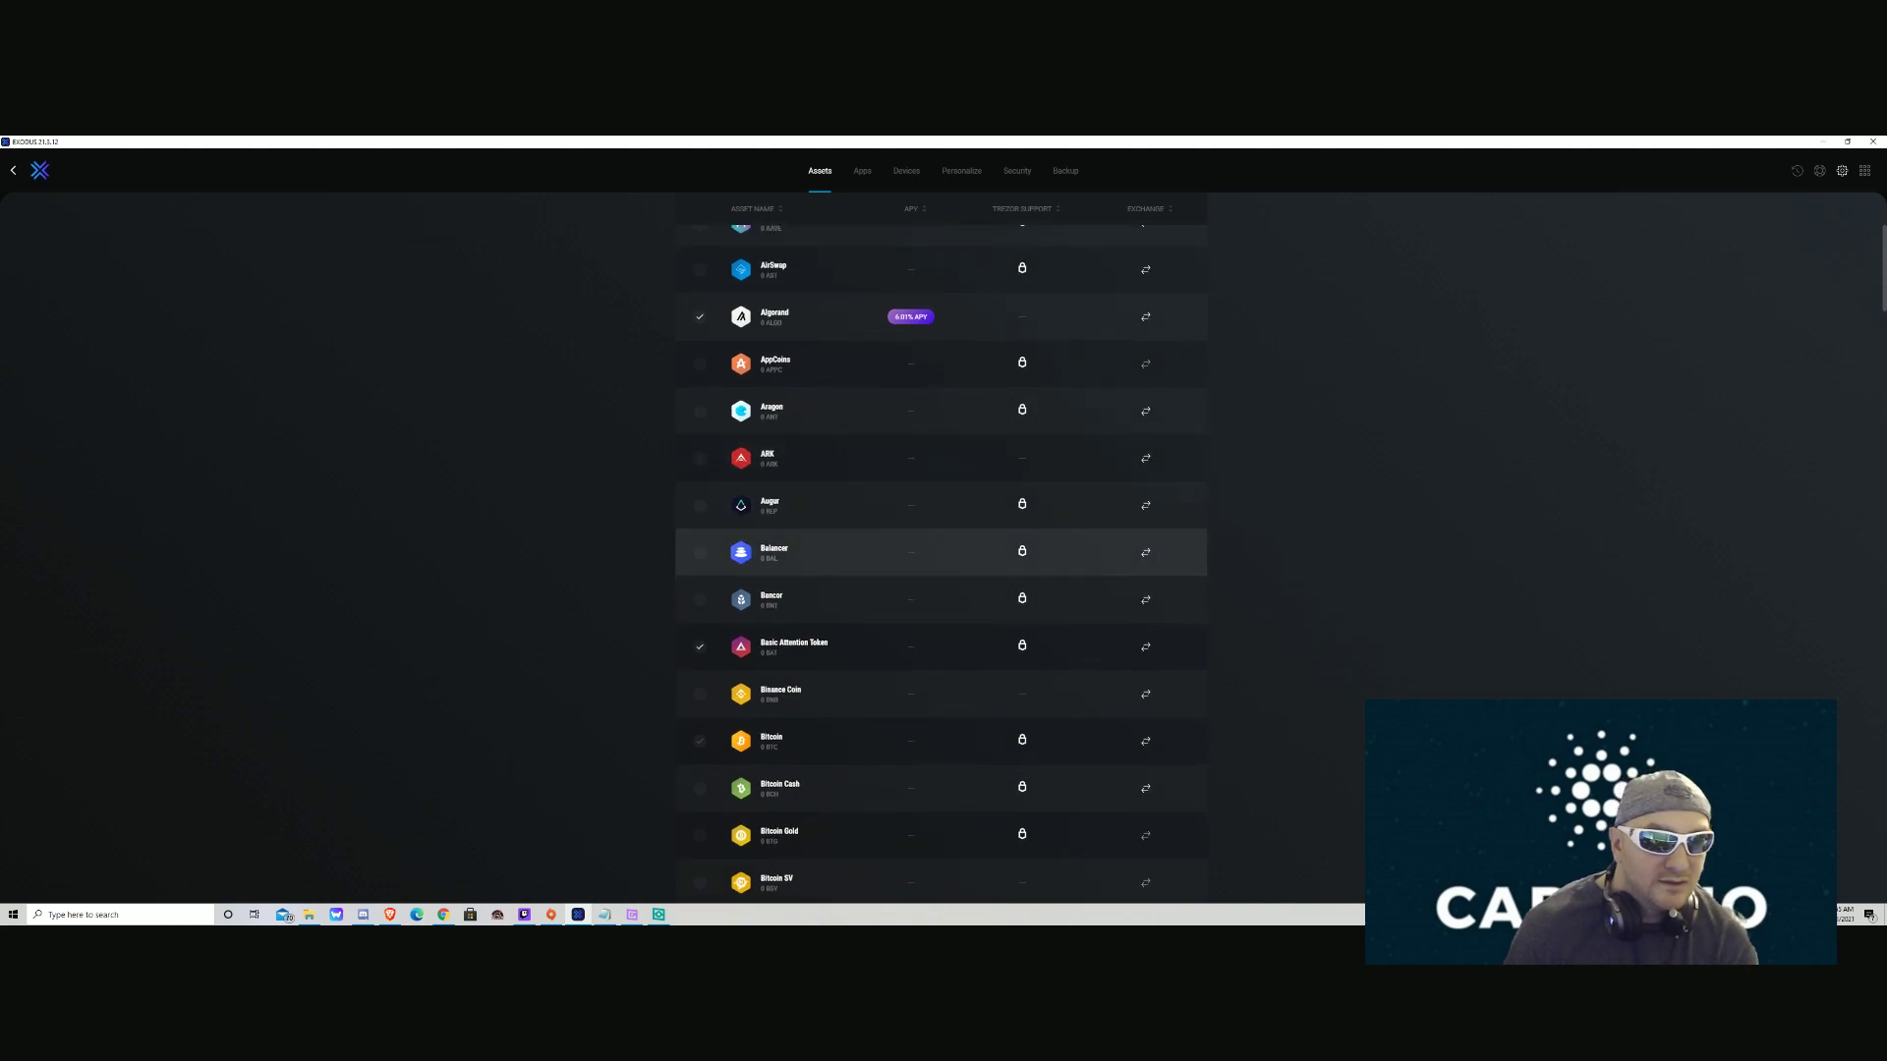
scroll(786, 590, down, 1)
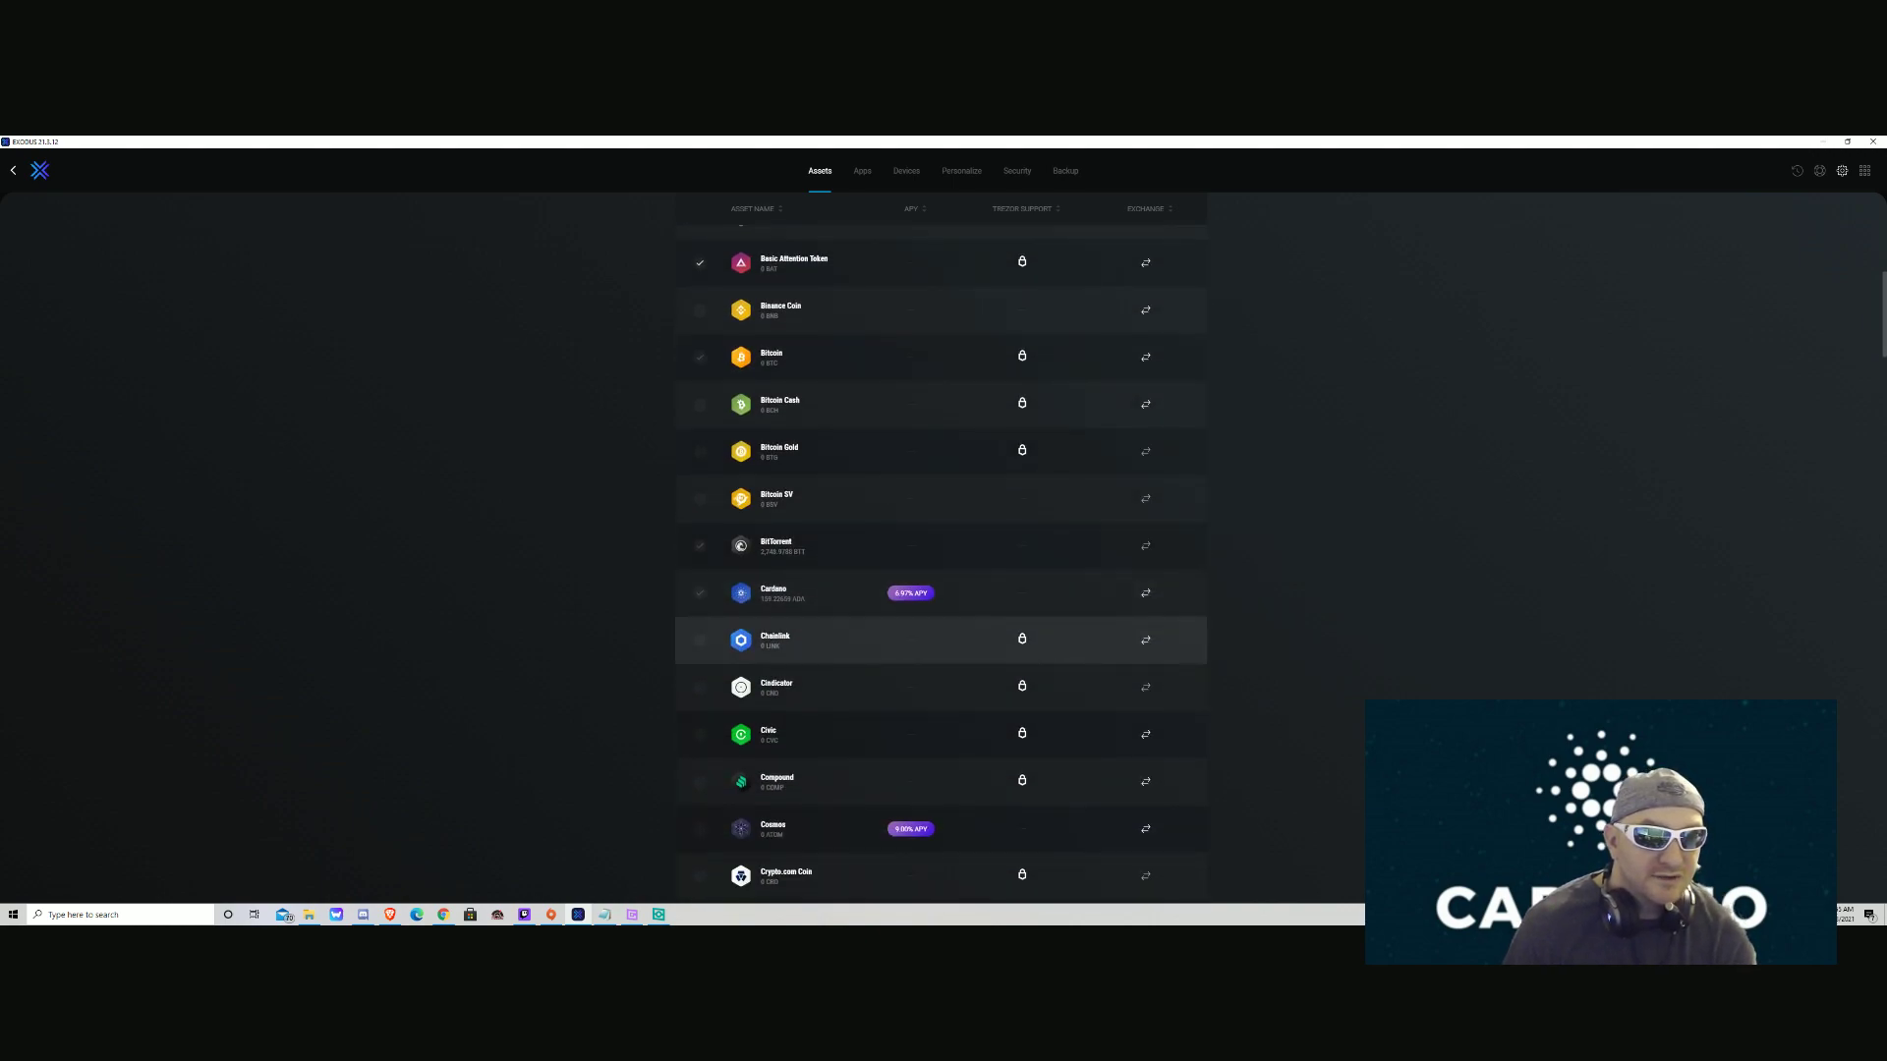
Copy the Cardano receive address from the Exodus Cardano wallet page.
click(786, 589)
click(1015, 401)
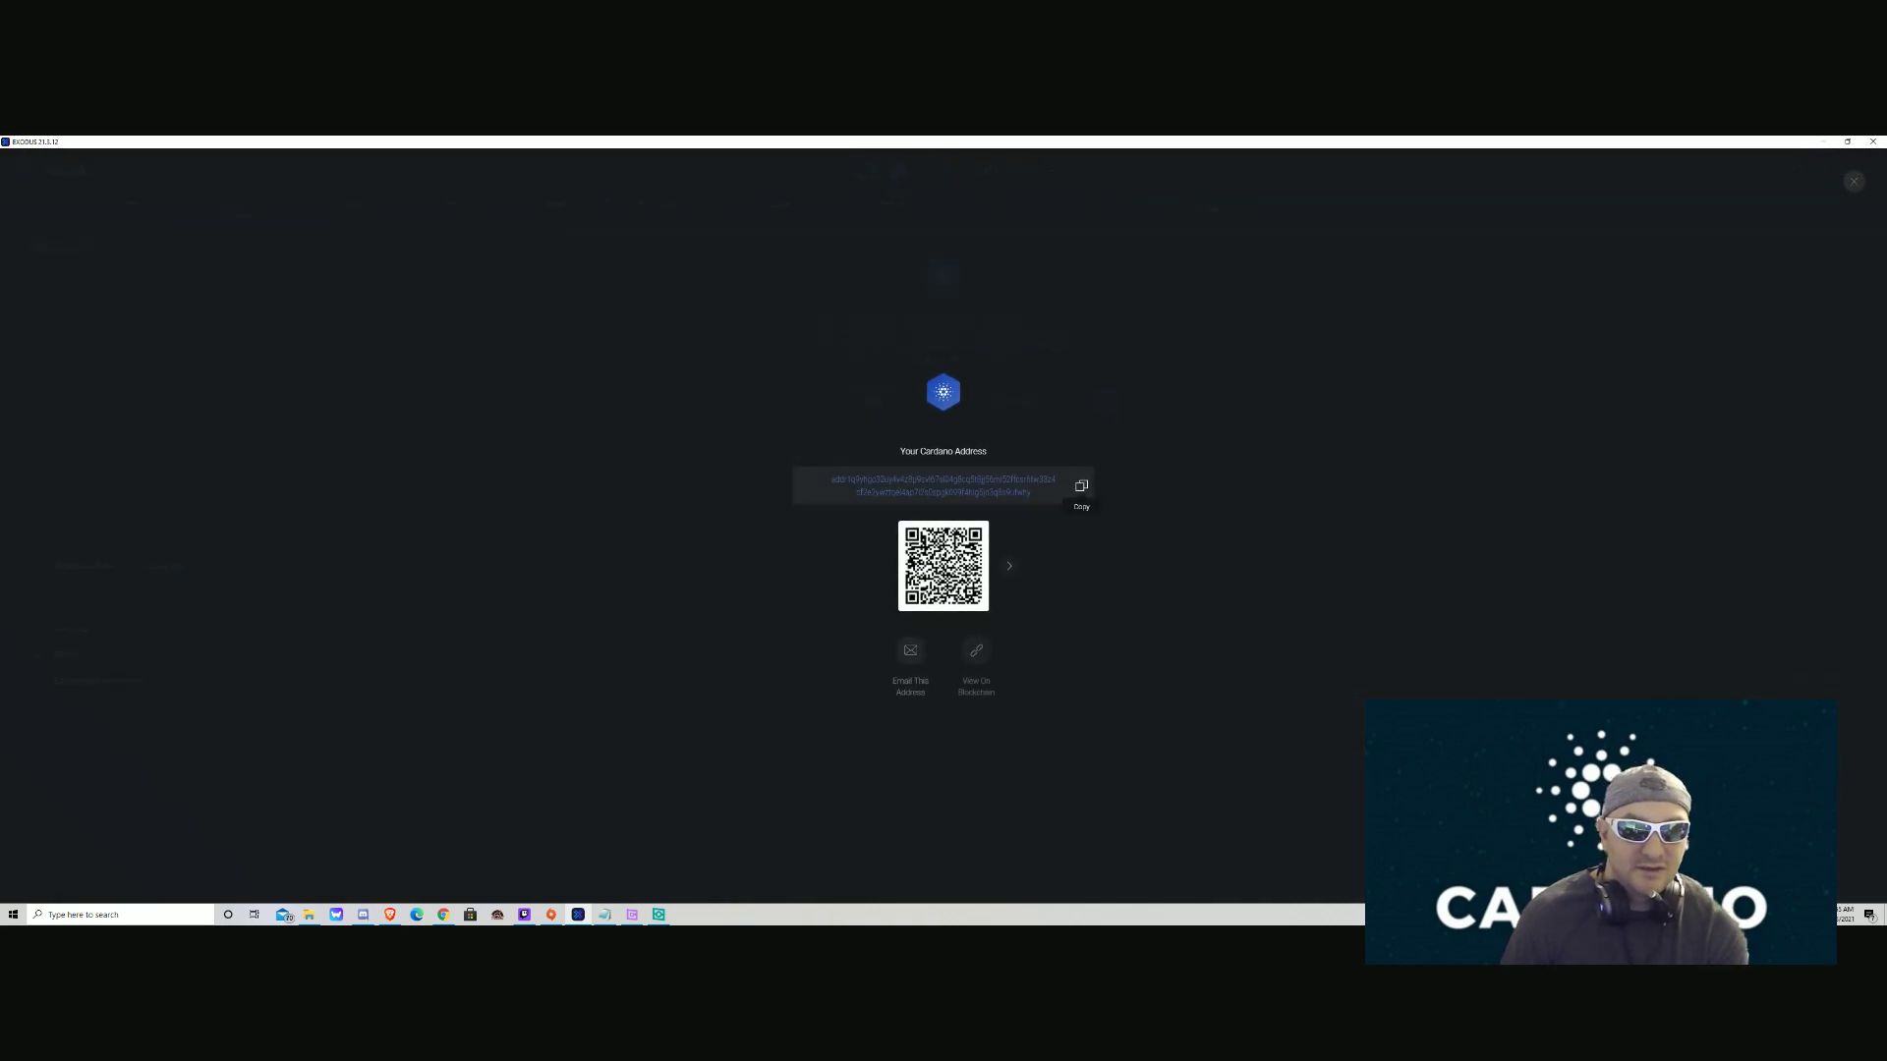
click(1082, 485)
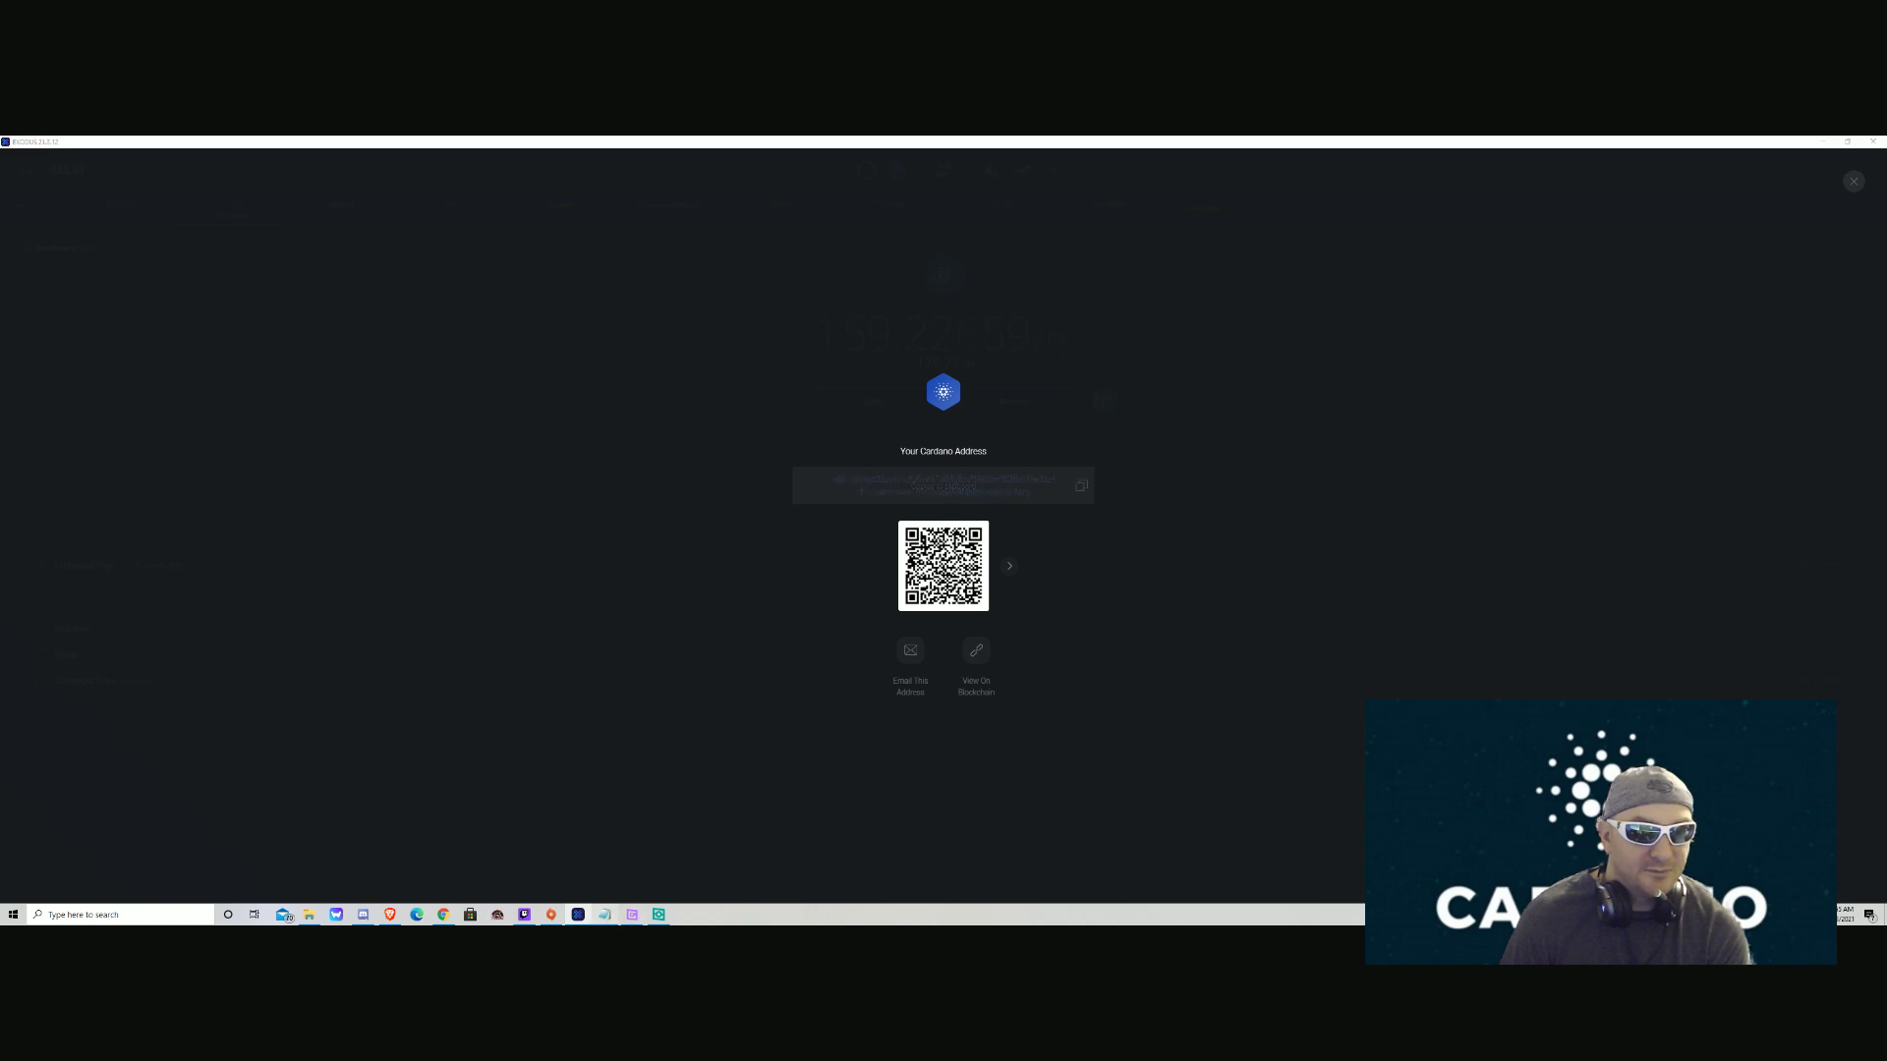
Paste the copied Cardano address into a new Notepad document, then minimize it.
click(604, 914)
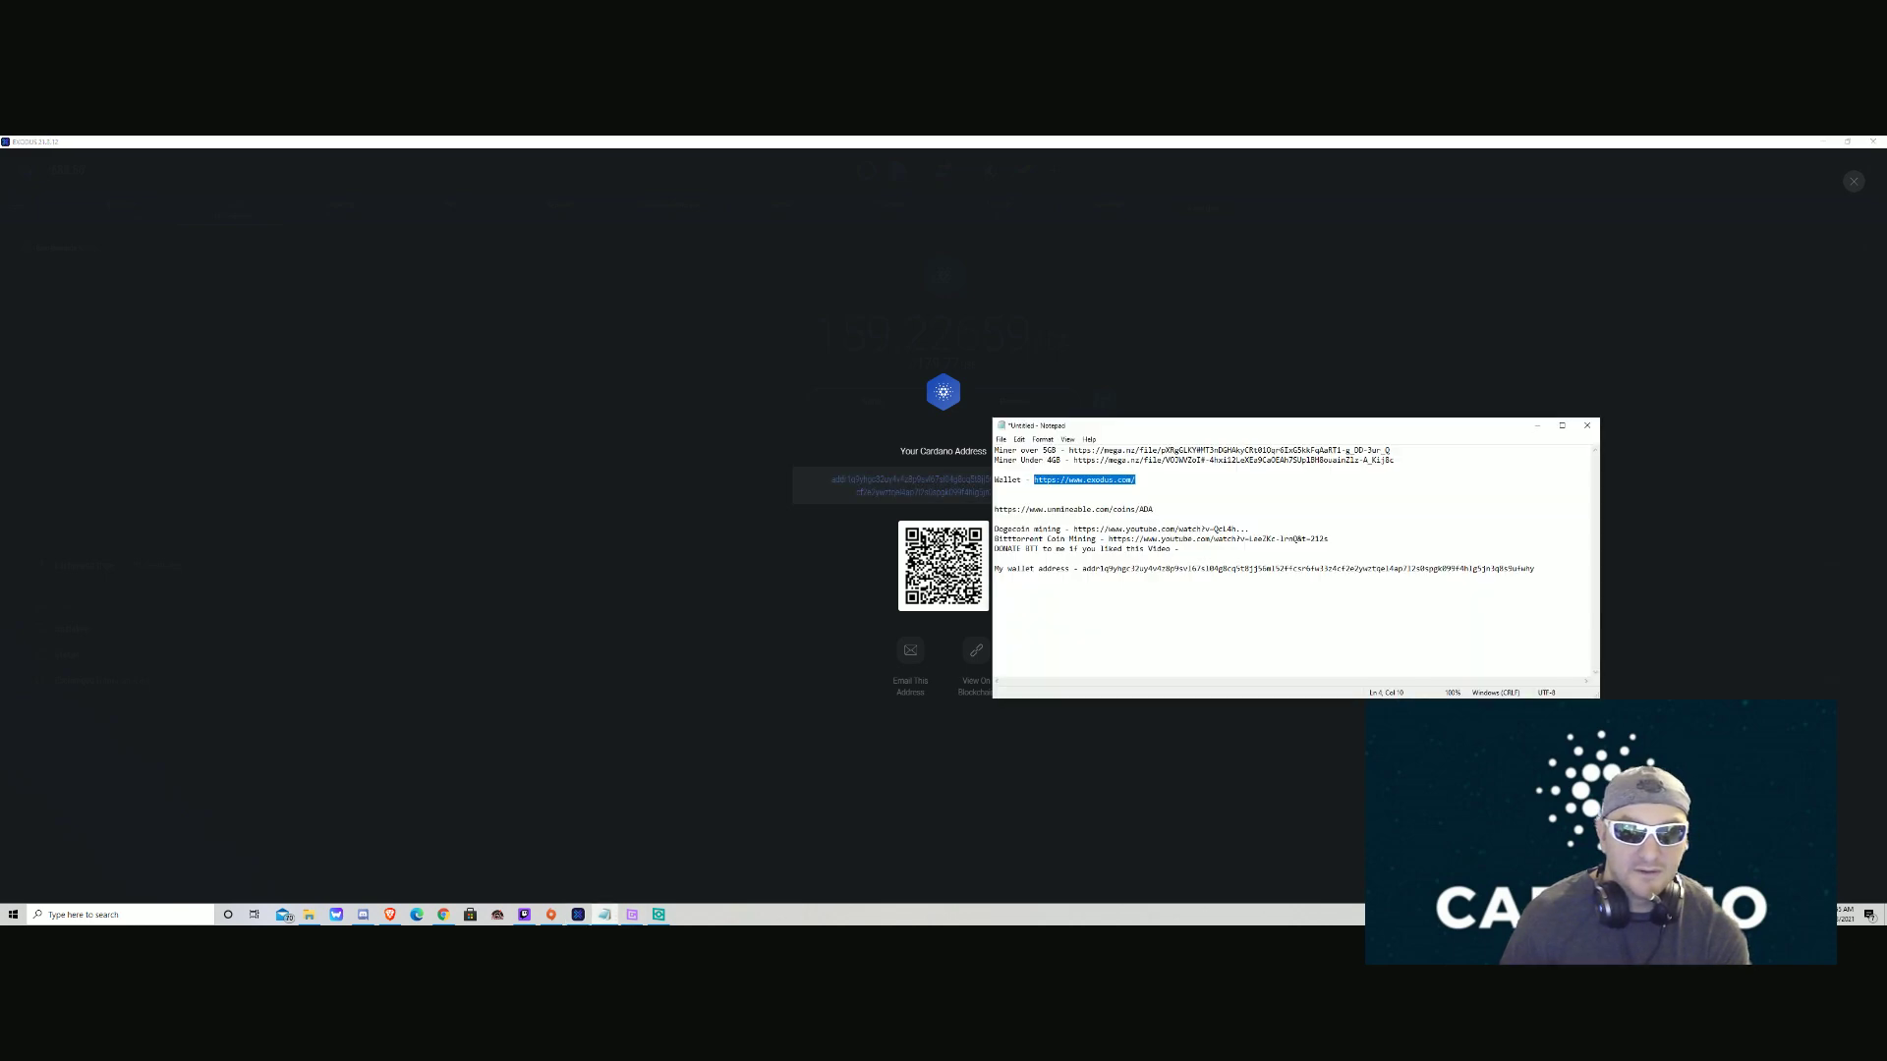
click(996, 579)
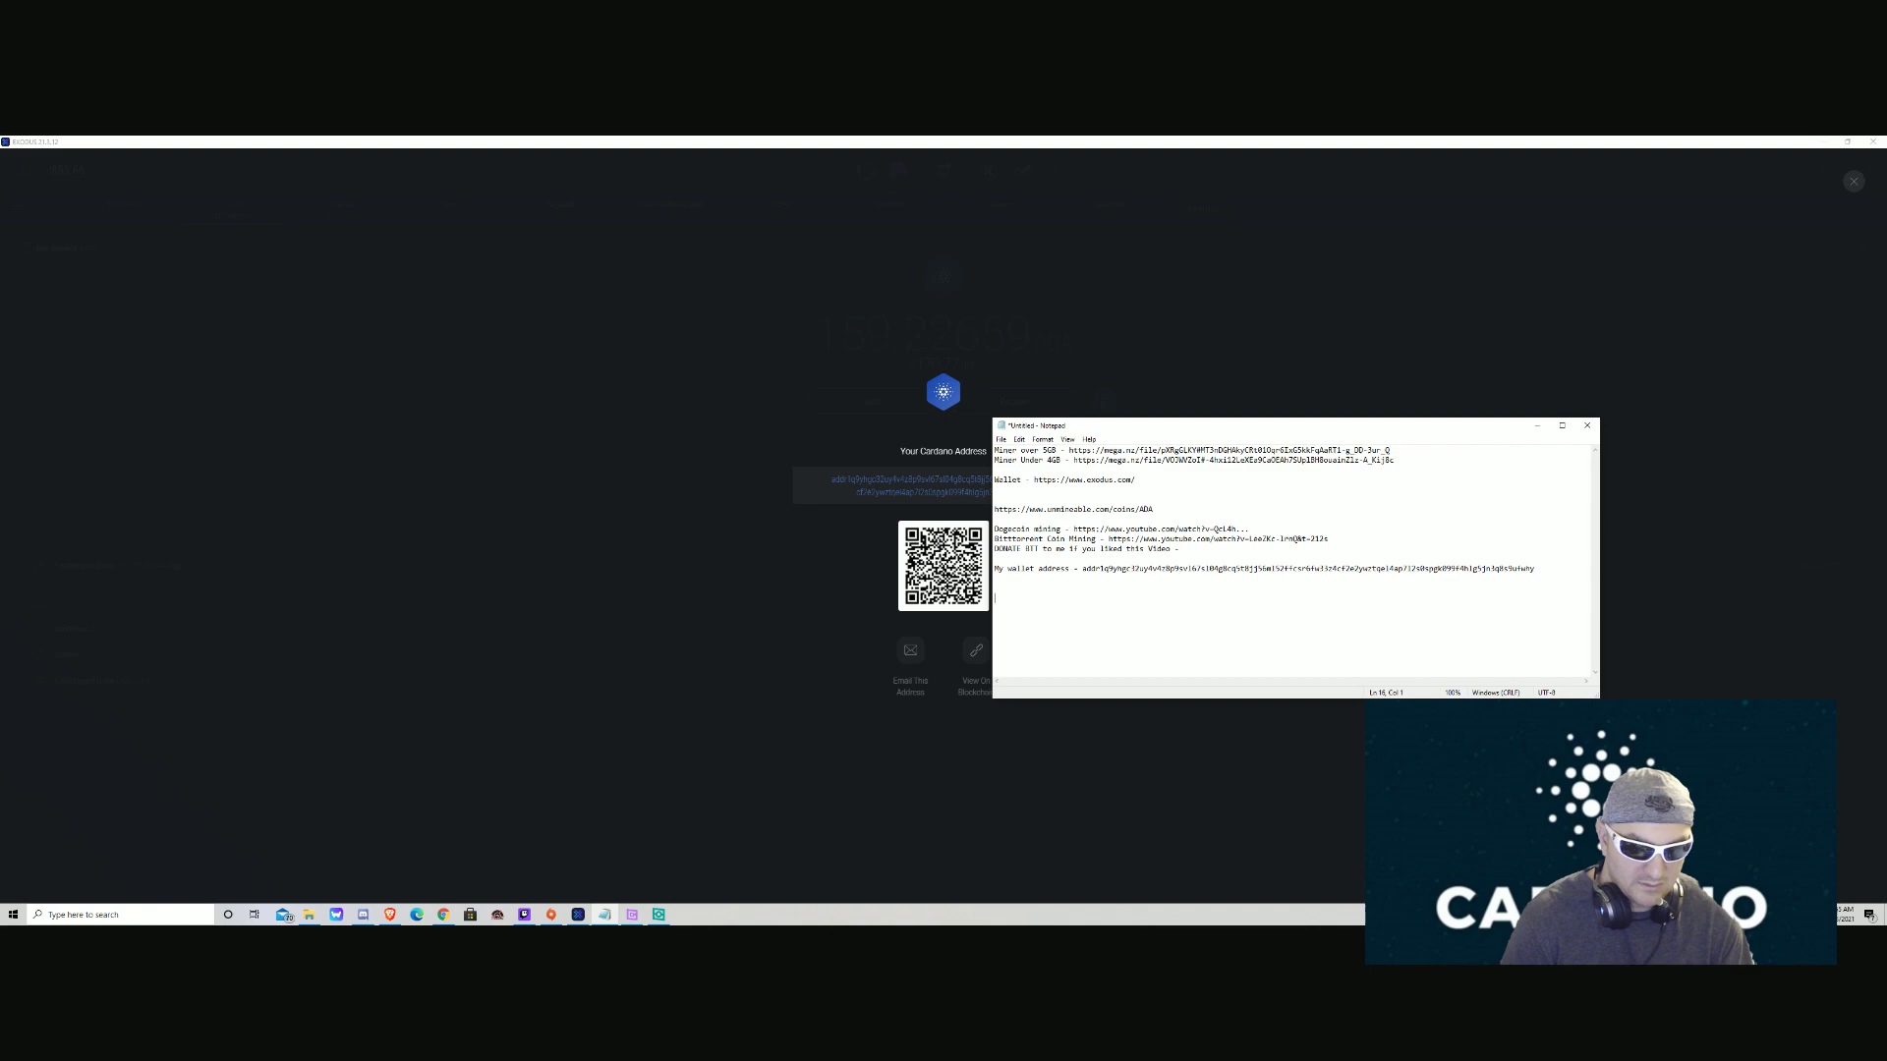
click(1537, 426)
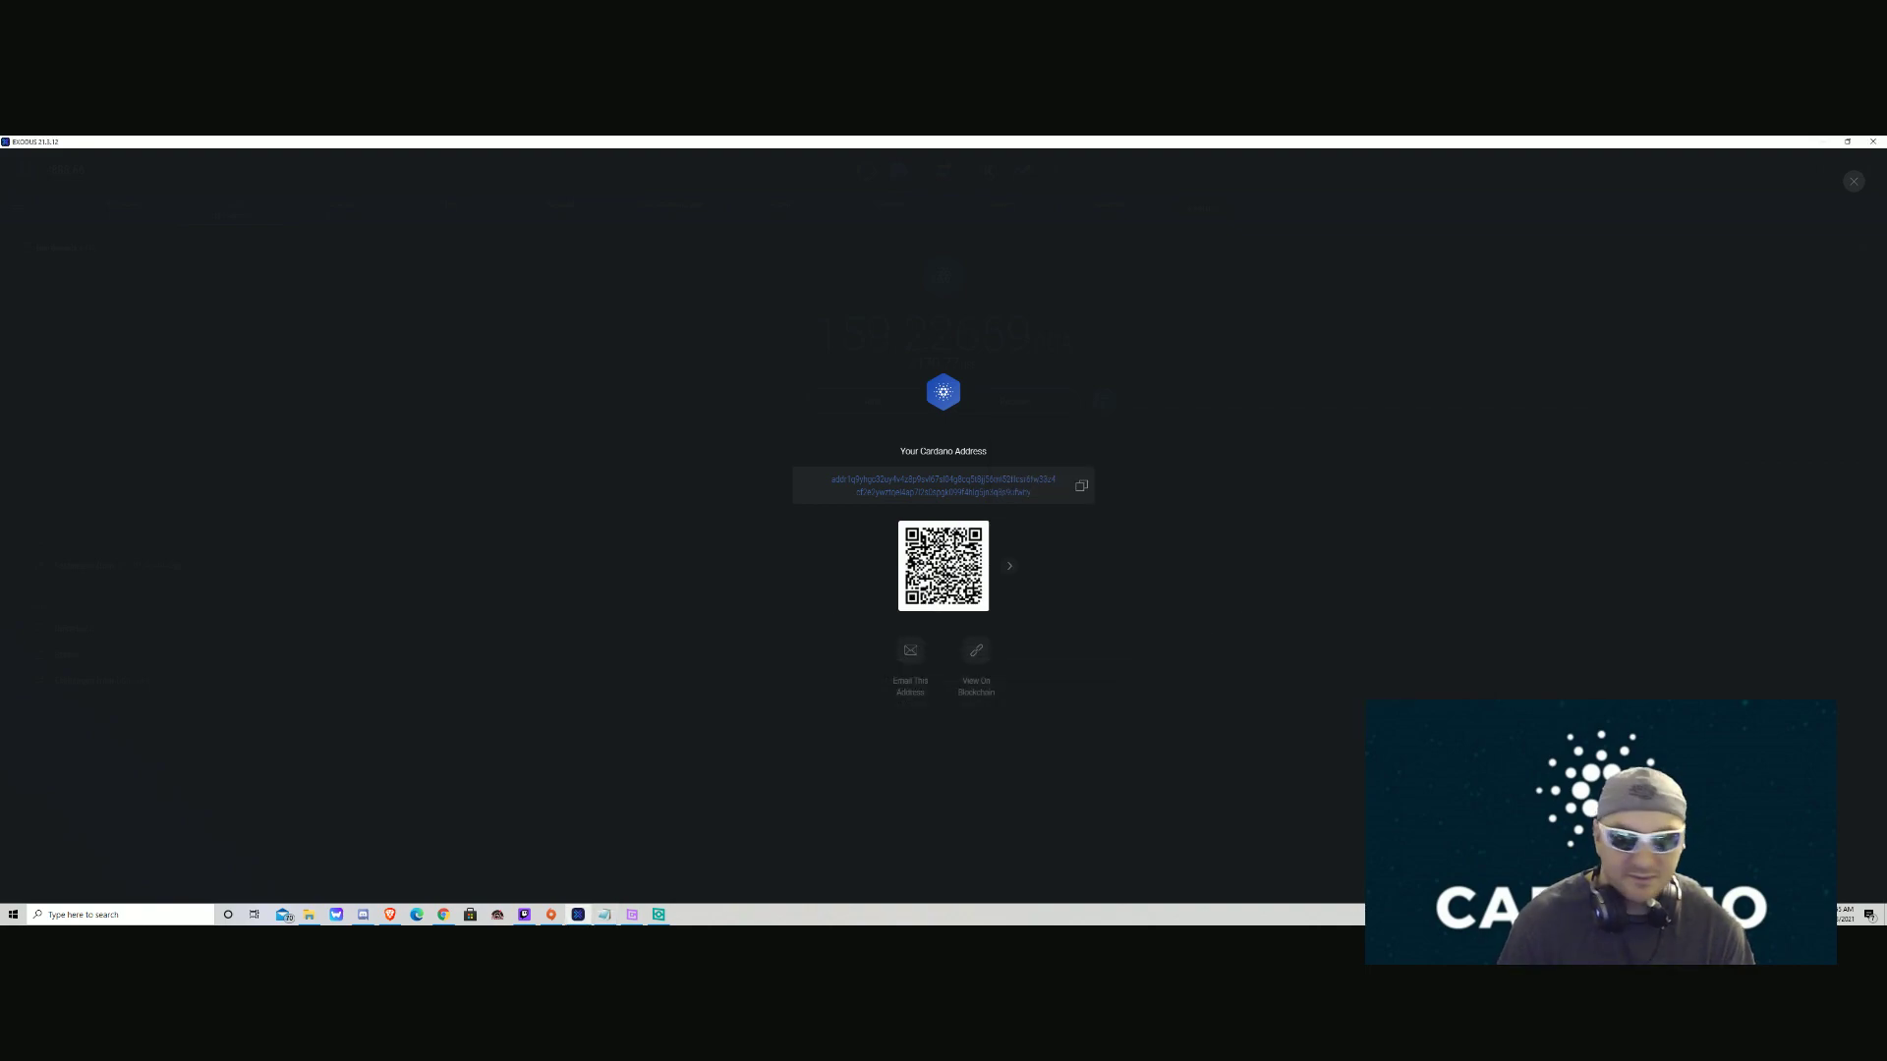
click(98, 914)
text(notepad)
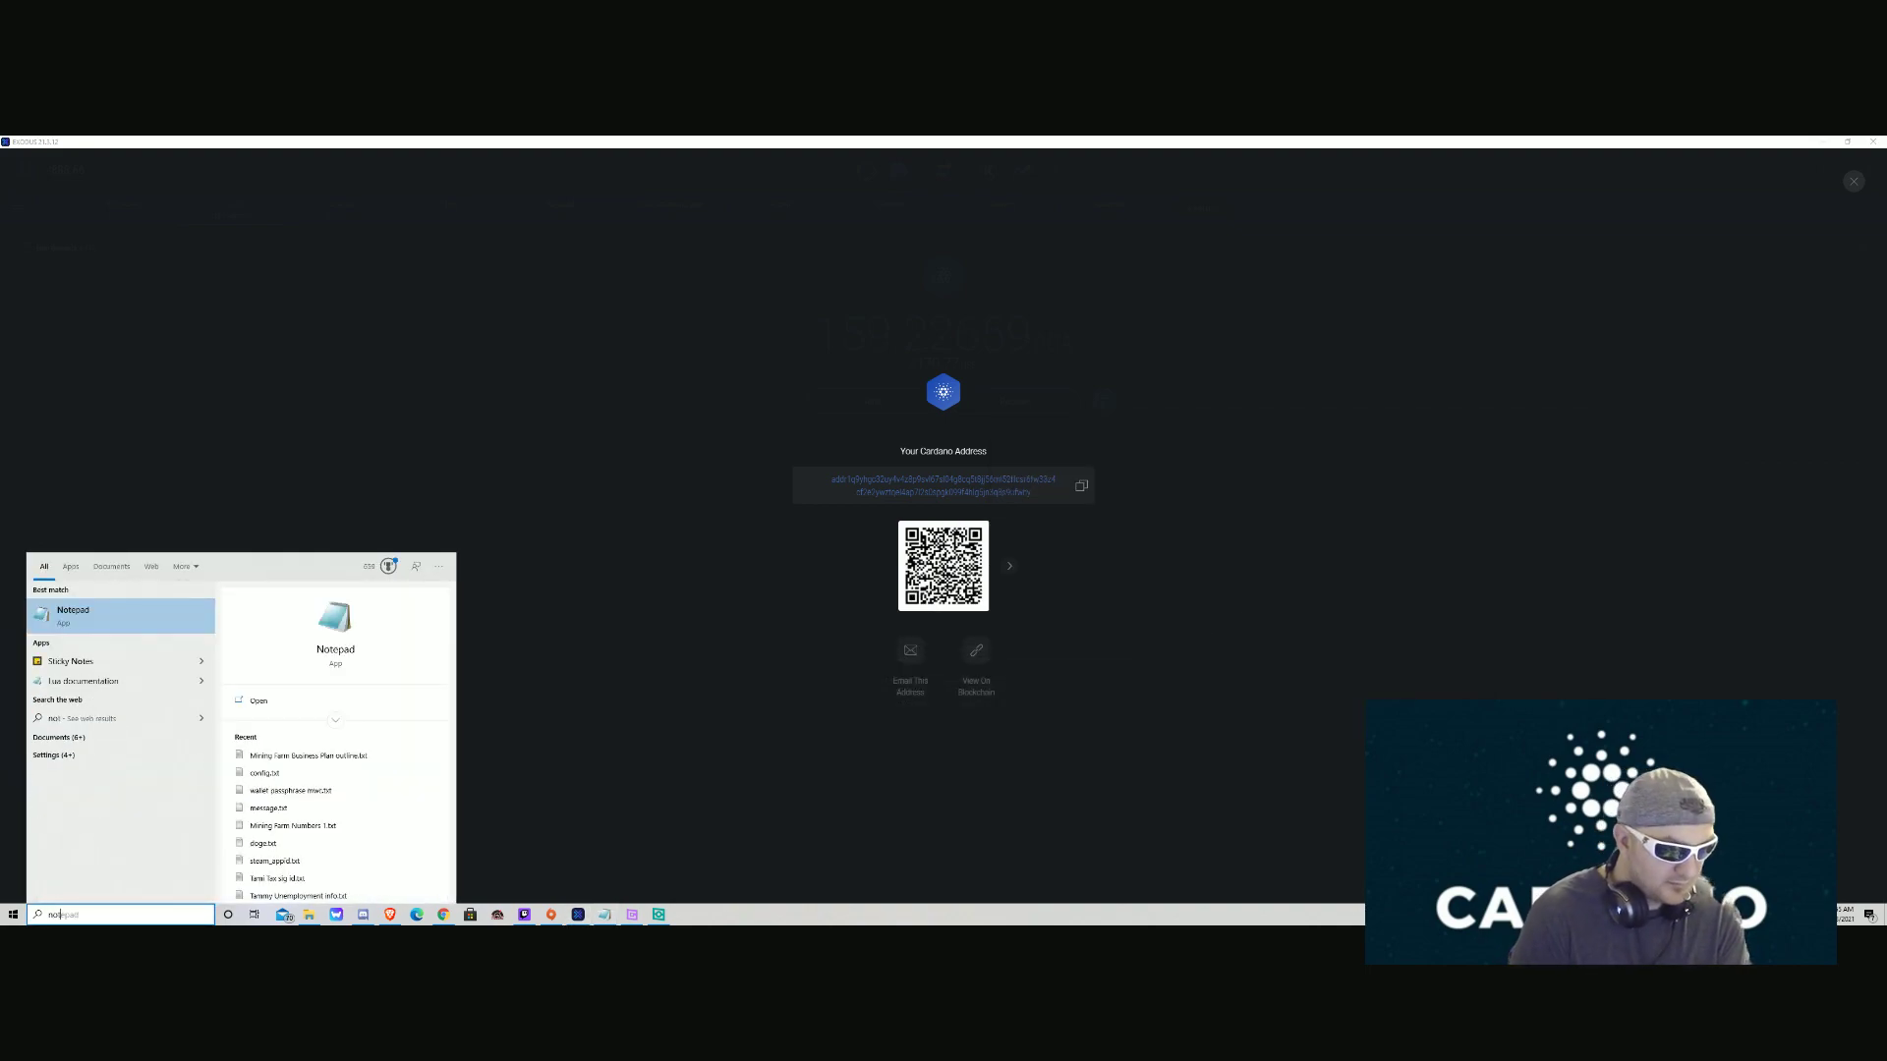
key(Return)
text(addr1q9yhgc32uy4v4z8p9svl67sl04g8cq5t8jj56ml52ffcsr6fw33z4cf2e2ywztqel4ap7l2s0spgk099f4hlg5jn3q8s9ufwhy)
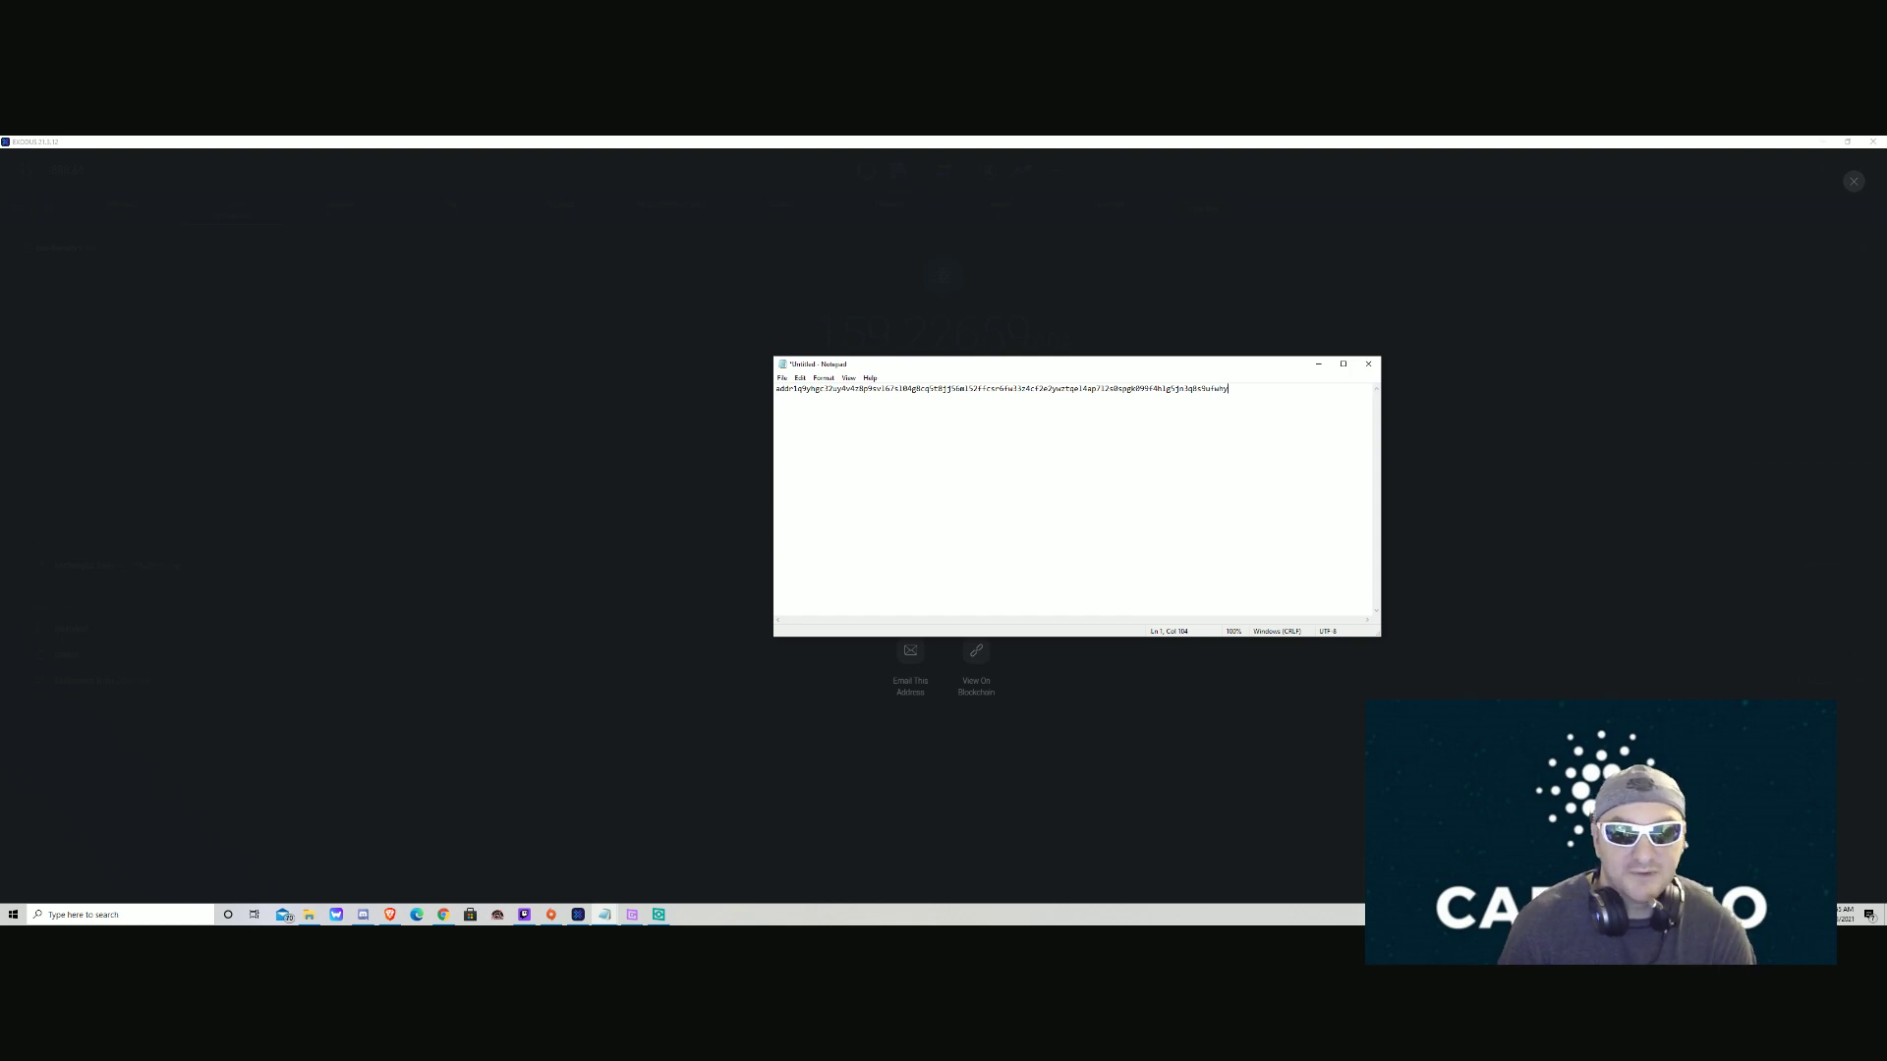
click(1318, 363)
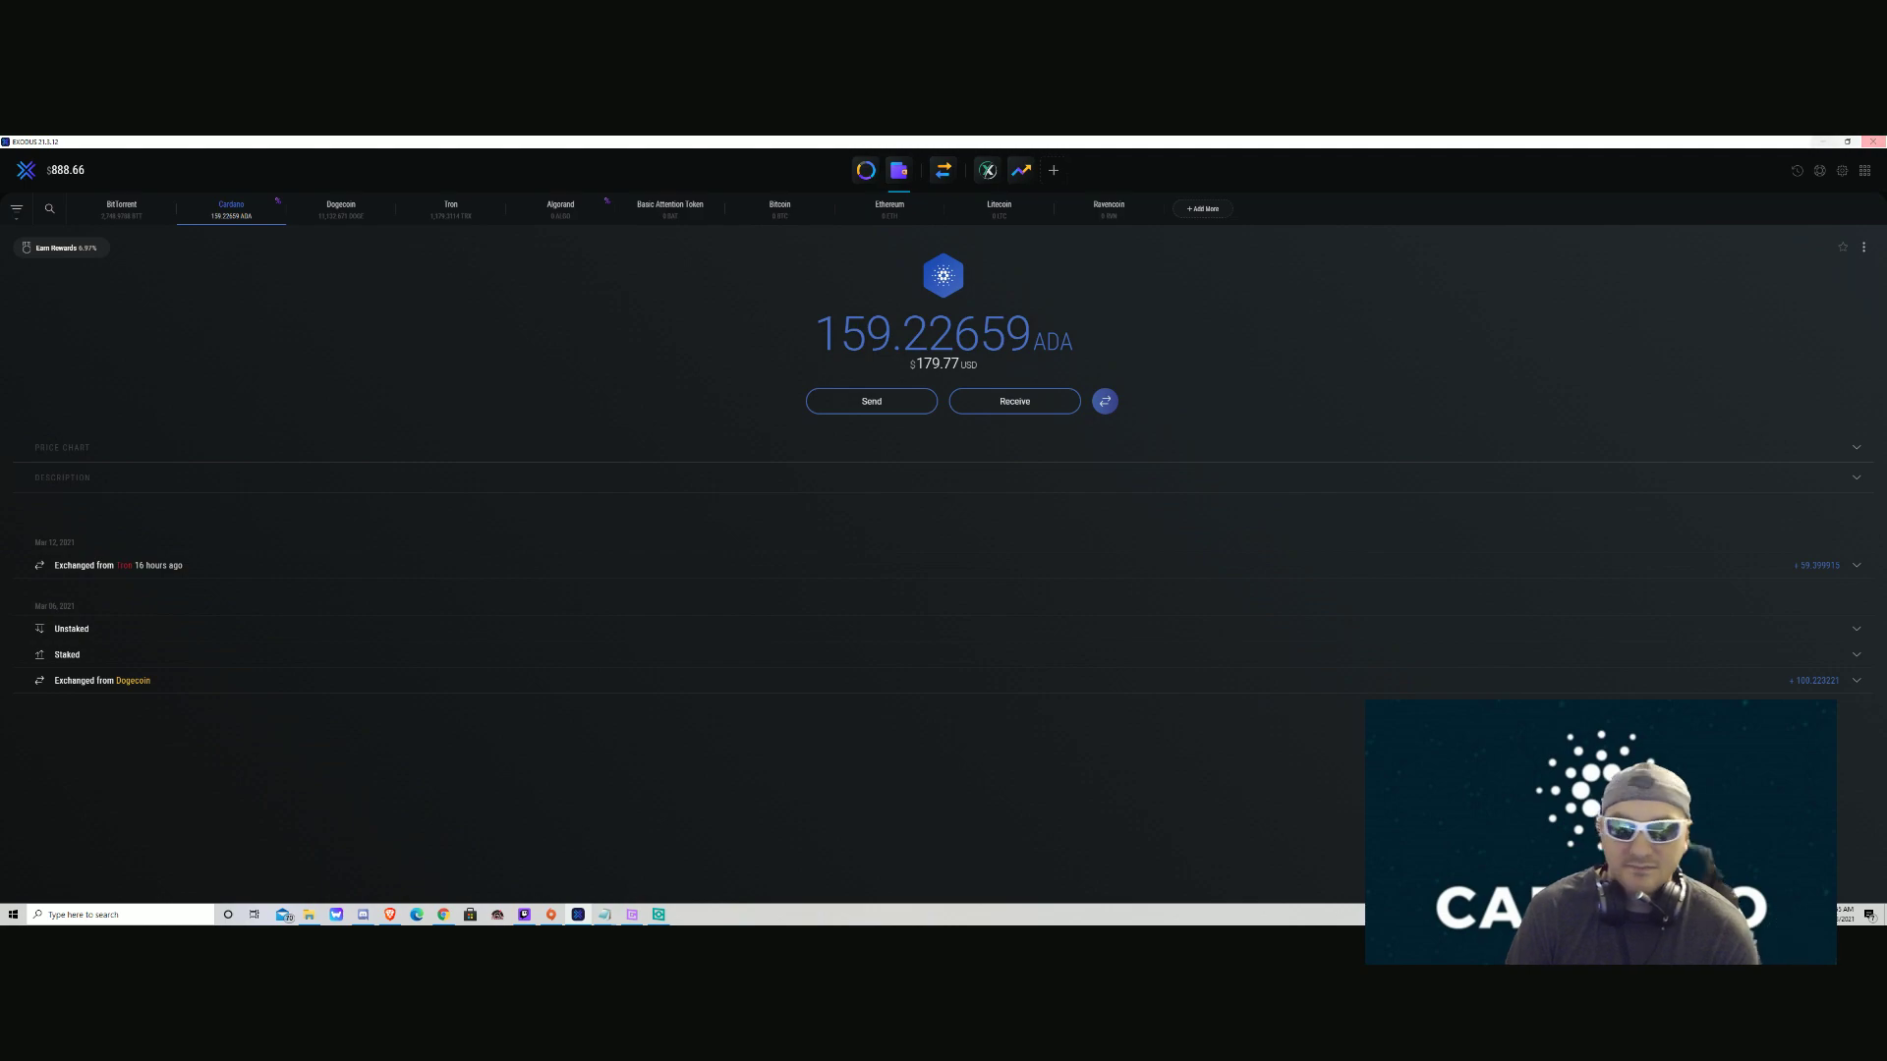
Minimize Exodus and bring up the ADA folder holding the two unMineable zip files.
click(1823, 142)
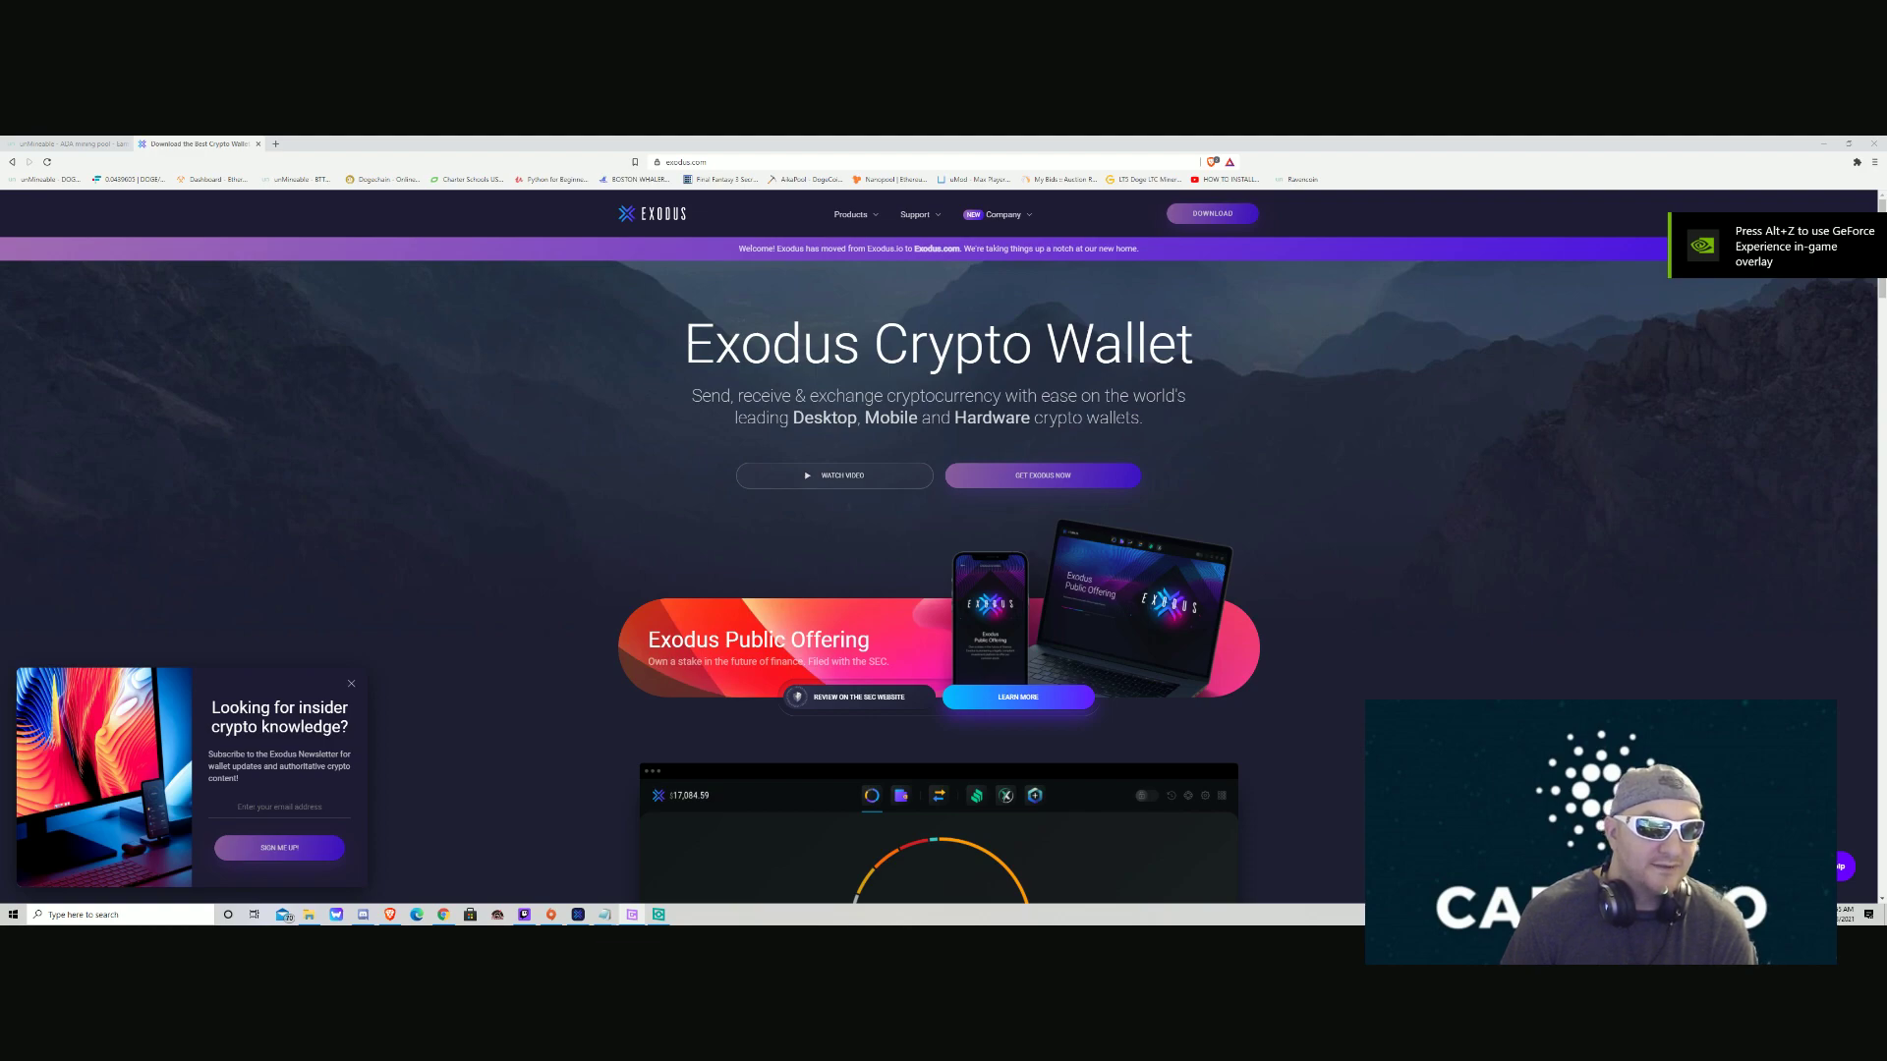
click(308, 915)
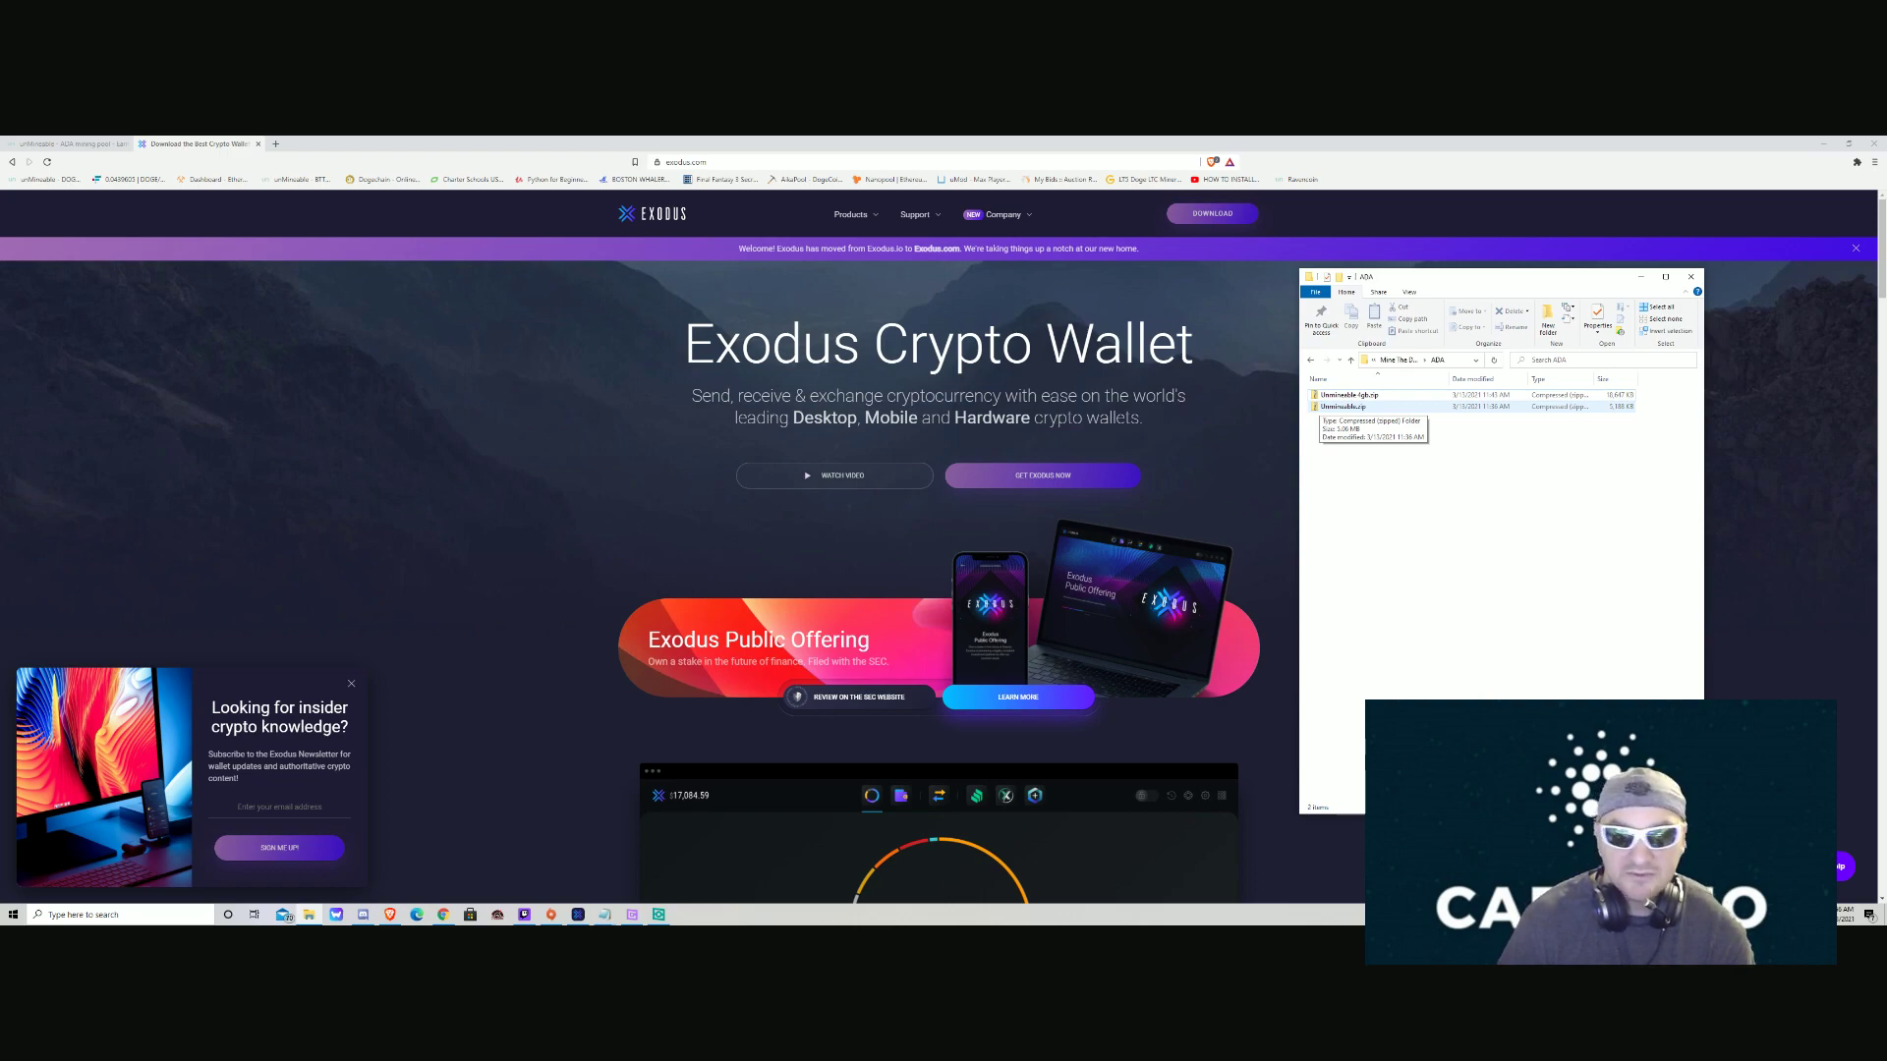
Browse inside Unmineable.zip to the BTT folder's ADA.bat, then return to the ADA folder.
double_click(1342, 406)
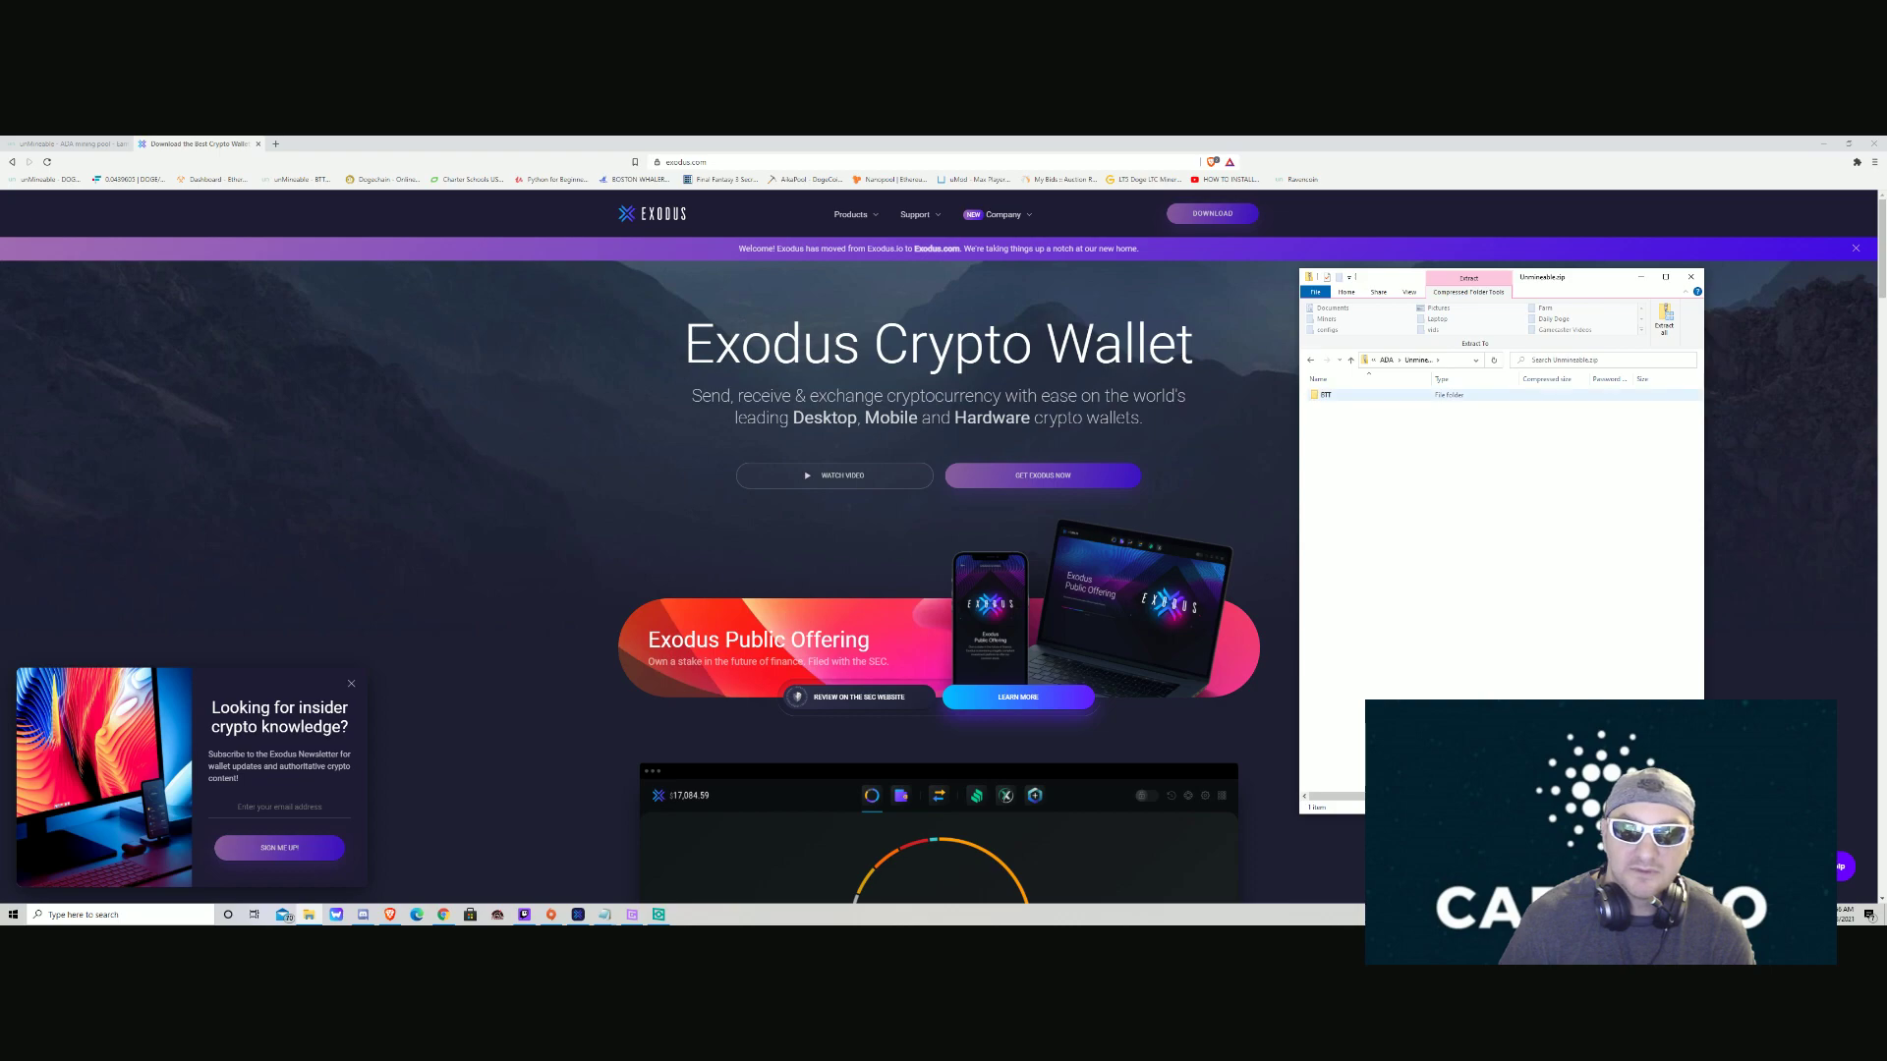
double_click(1326, 394)
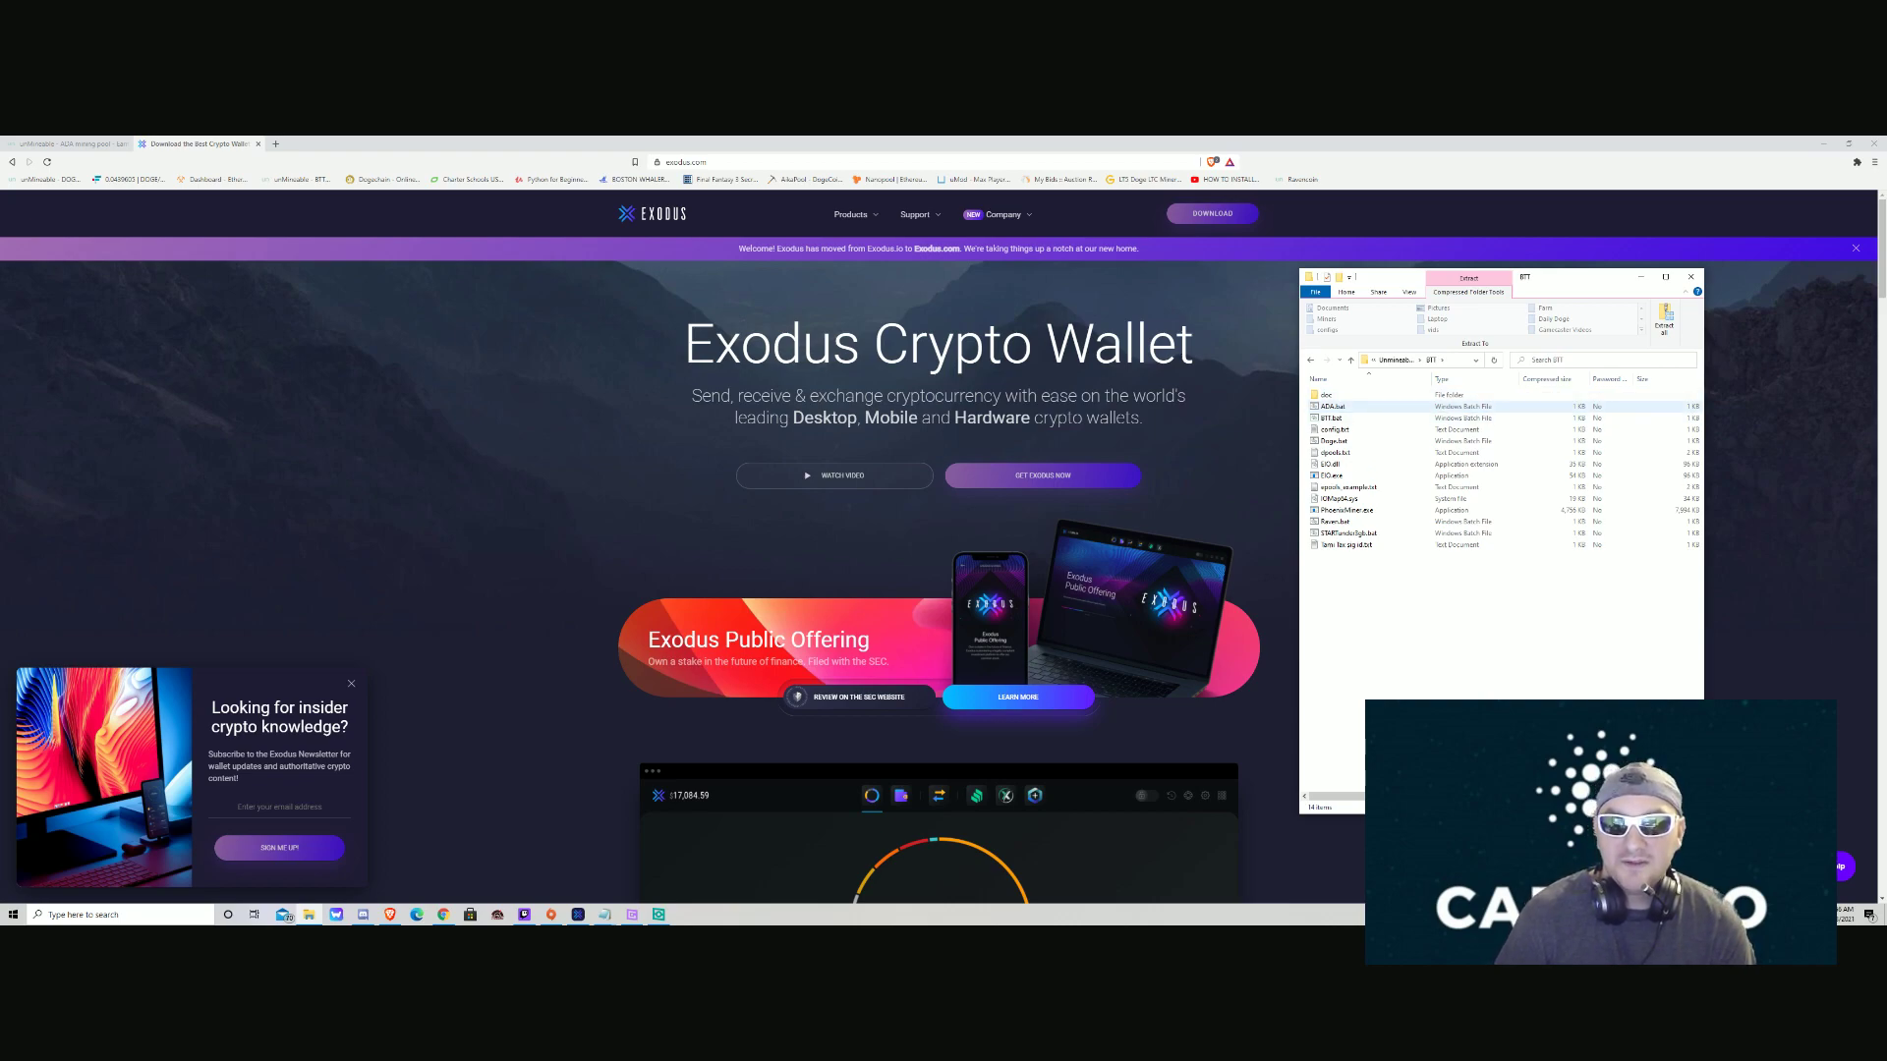
click(1333, 405)
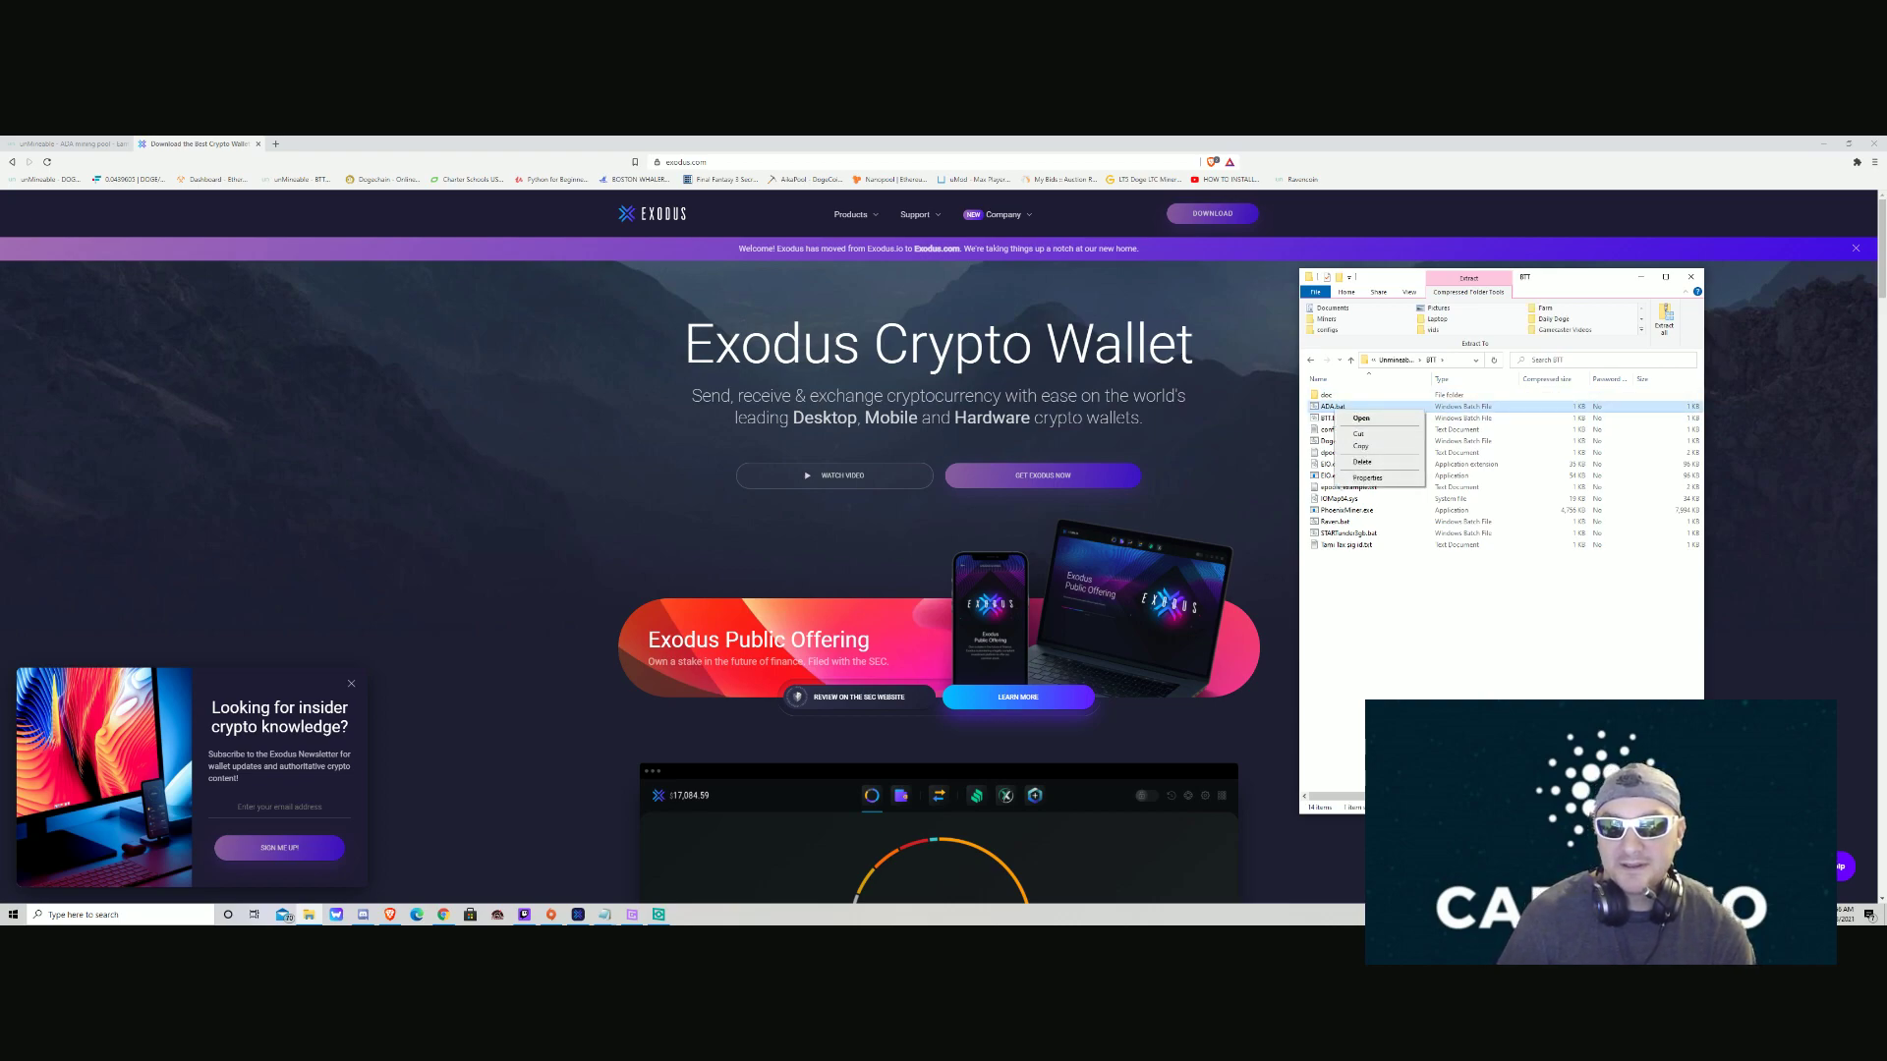
right_click(1331, 406)
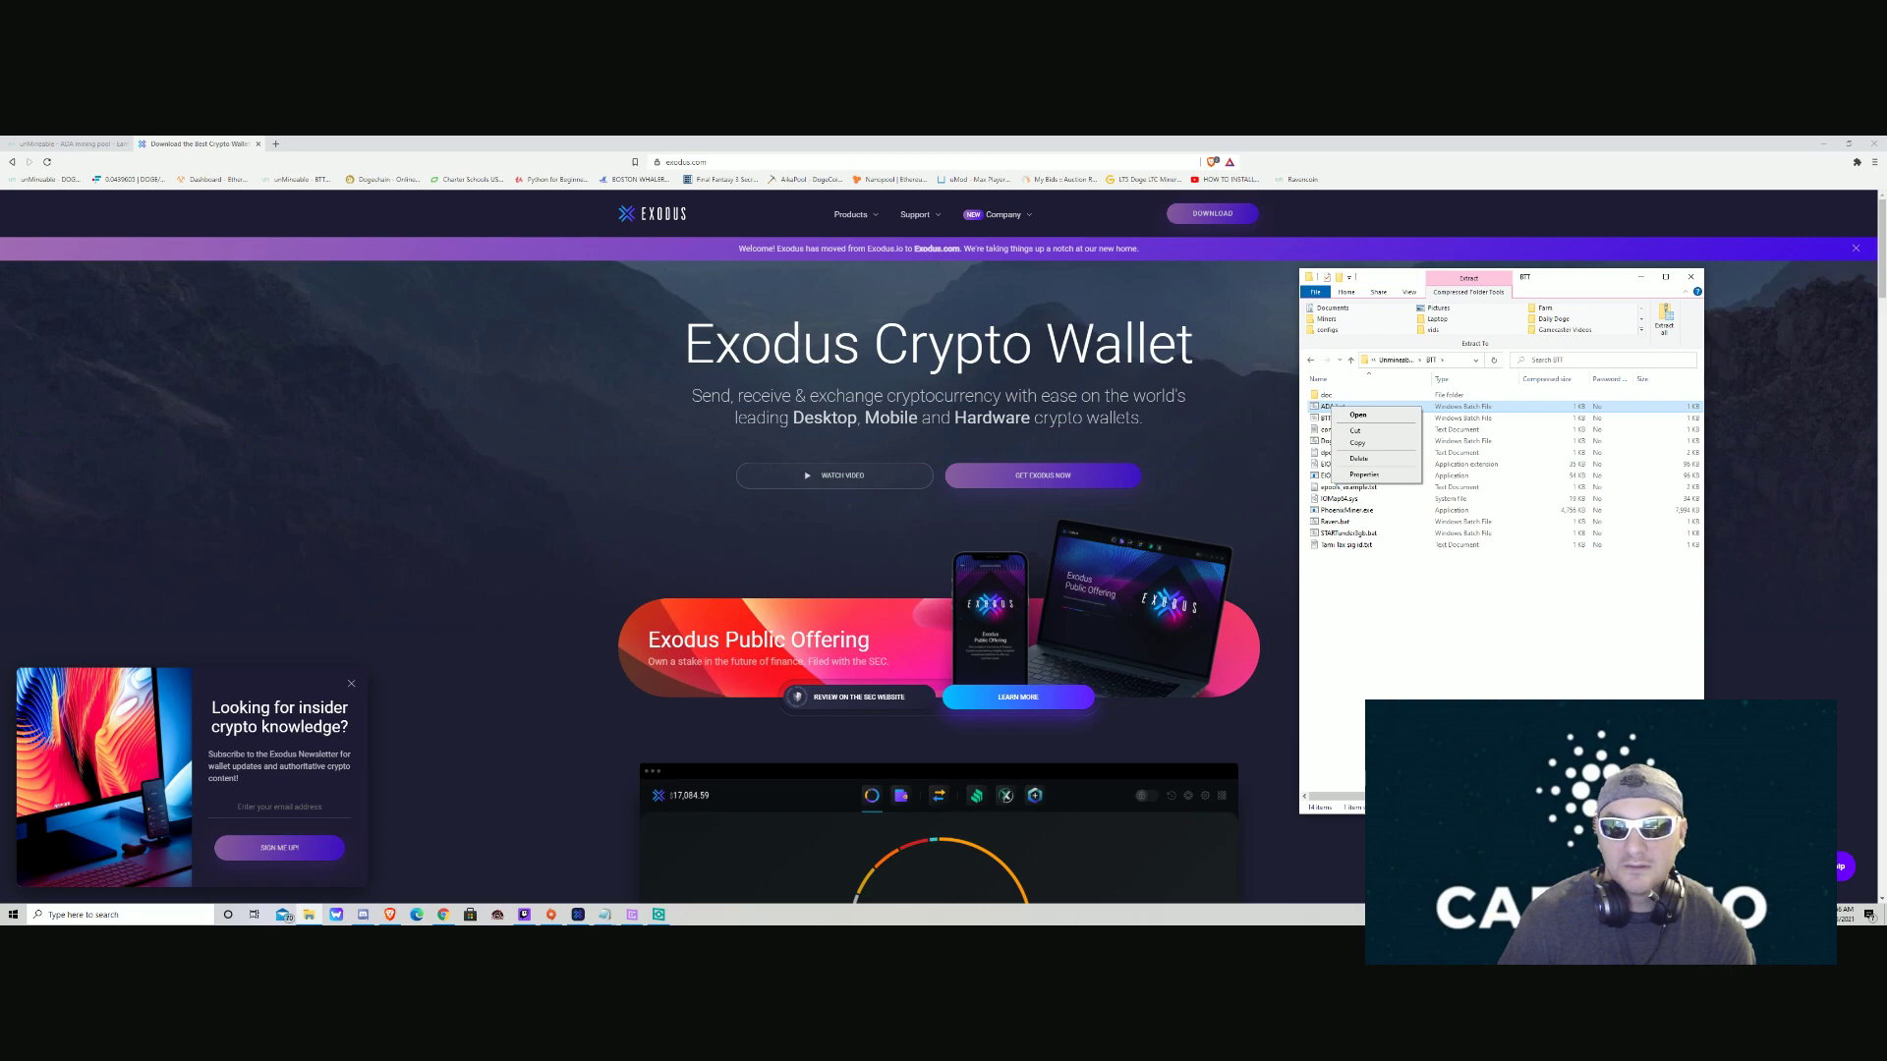
key(Escape)
key(BackSpace)
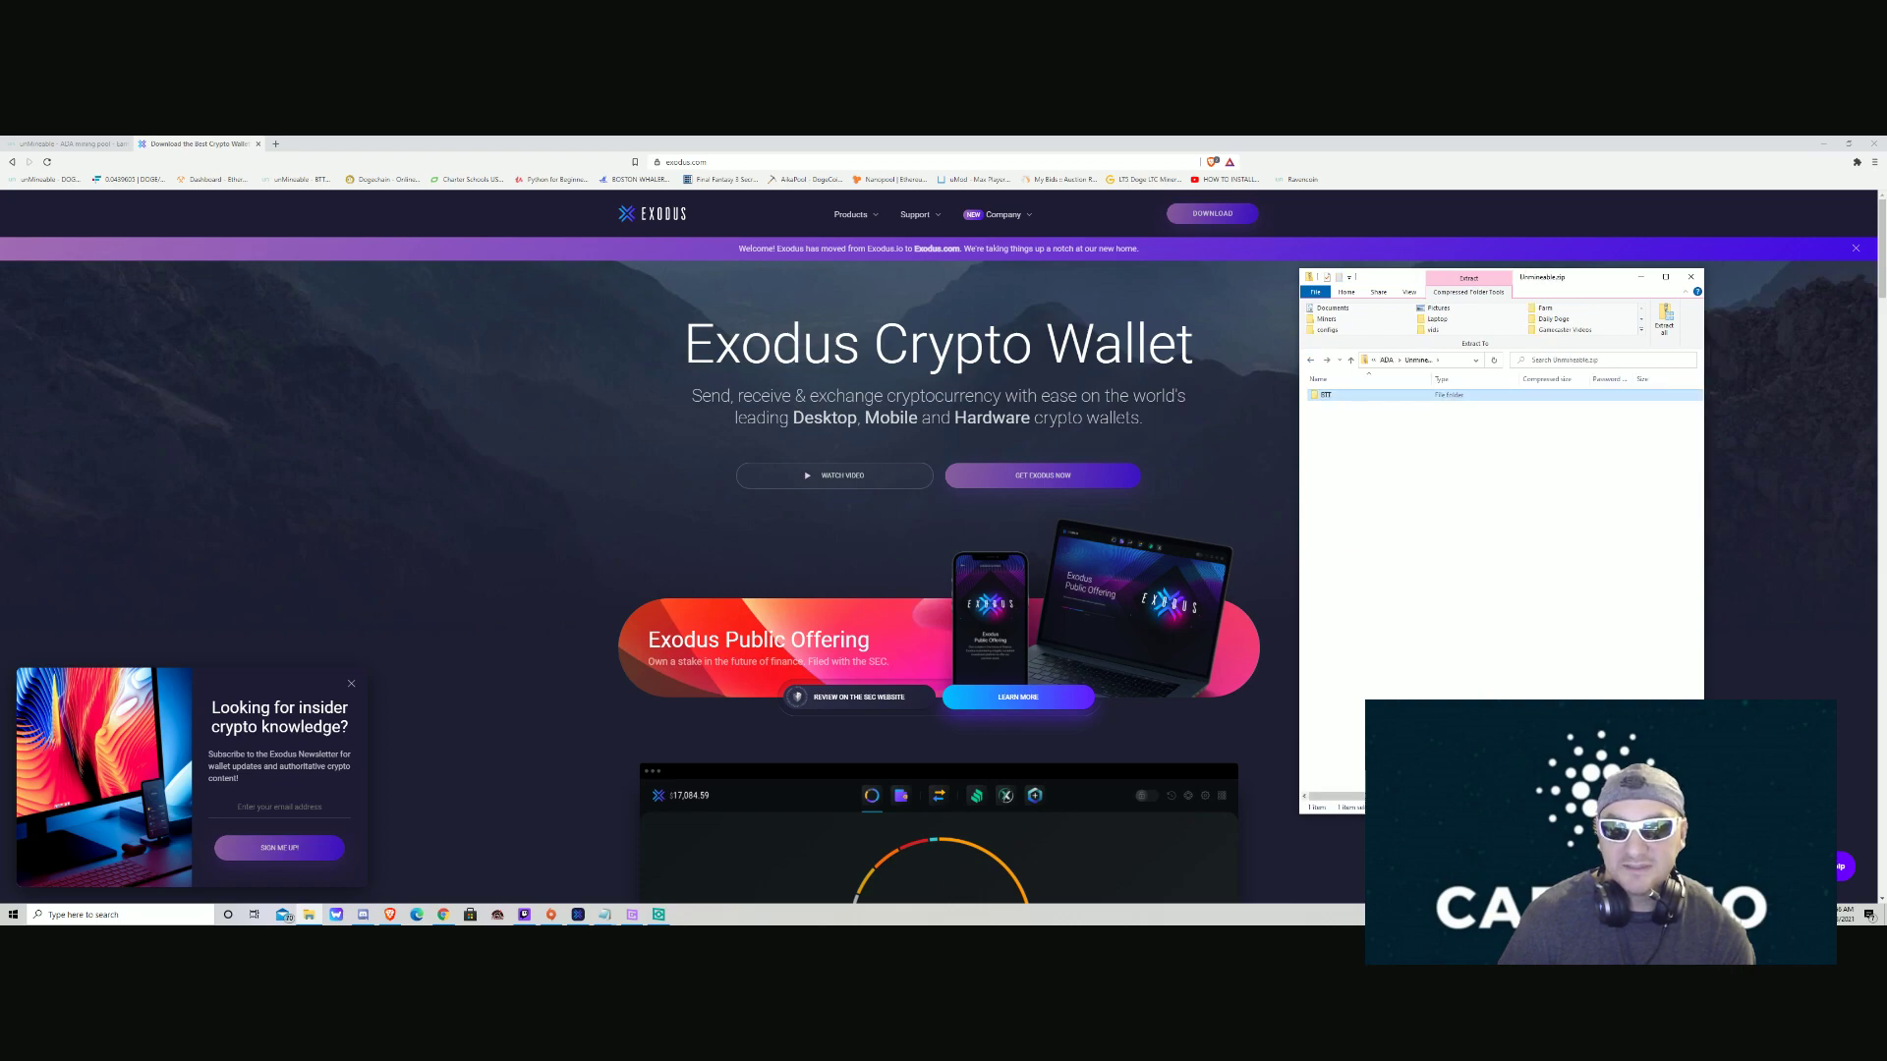
key(BackSpace)
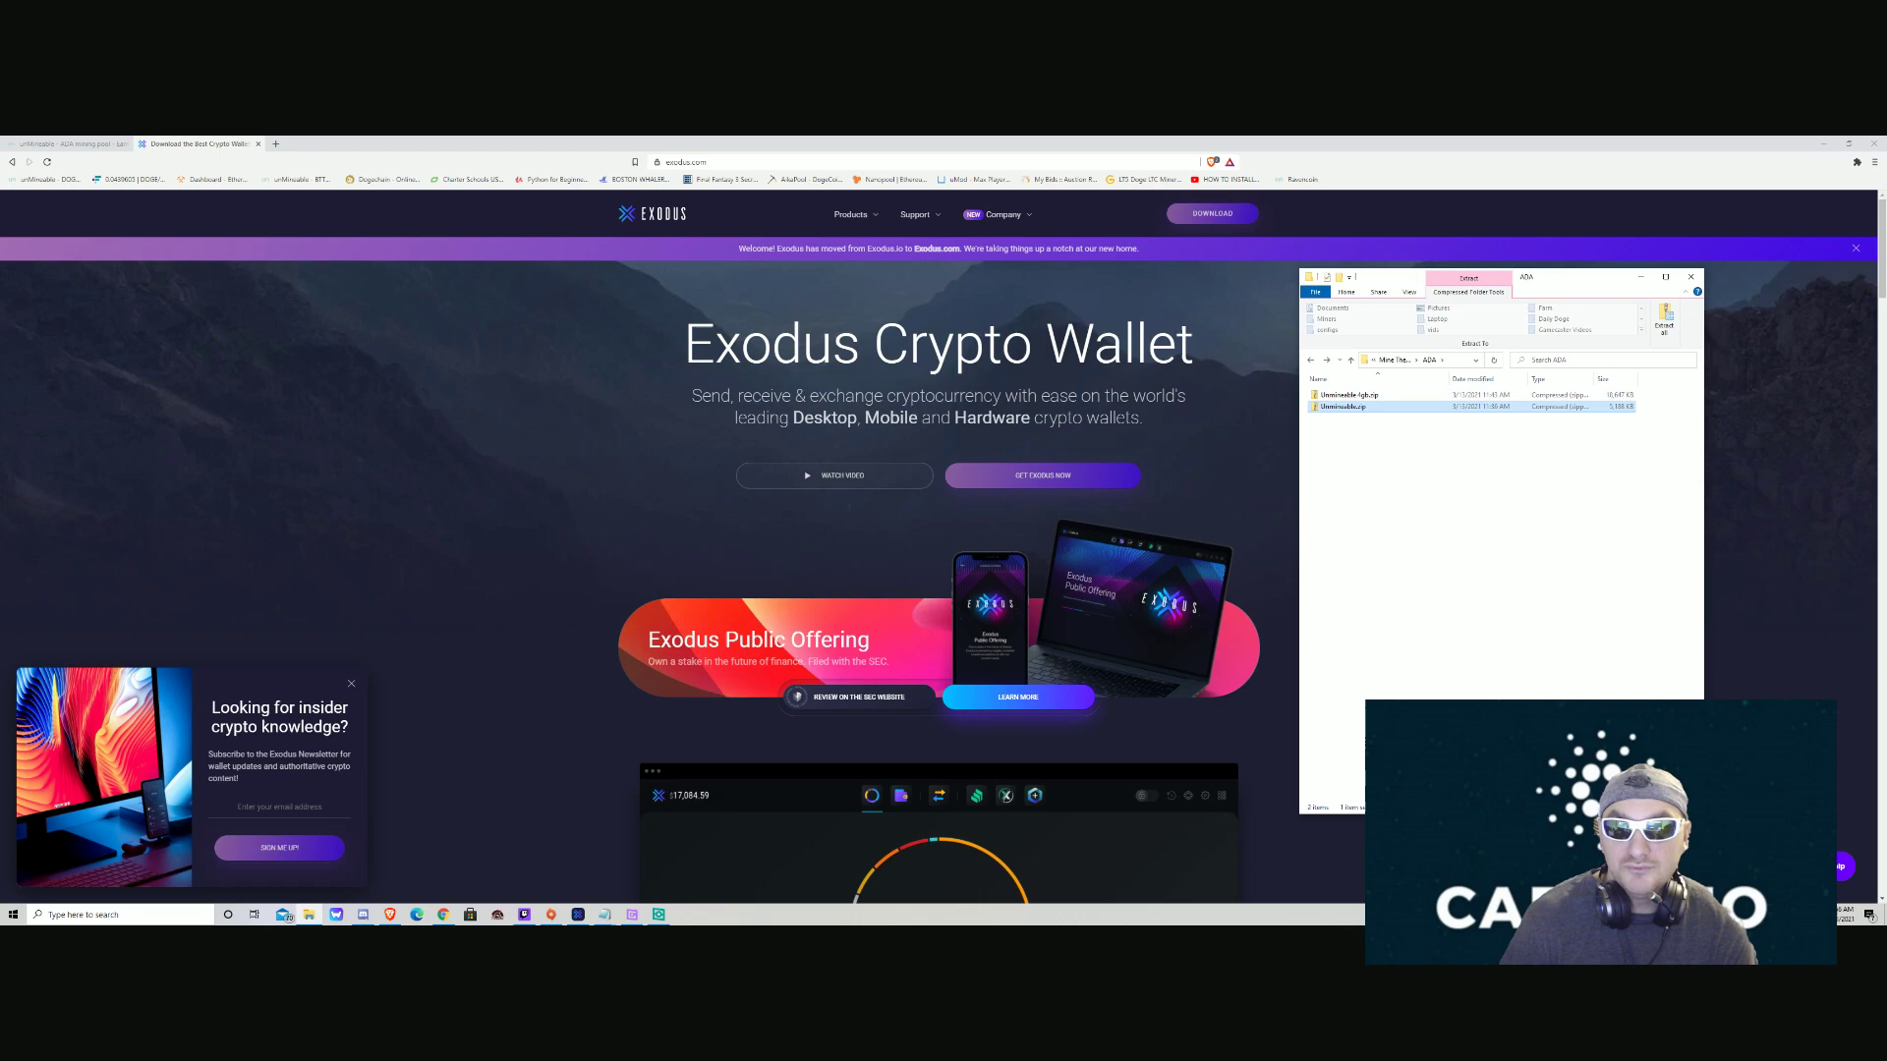
Extract all of Unmineable.zip into the ADA folder.
right_click(1336, 407)
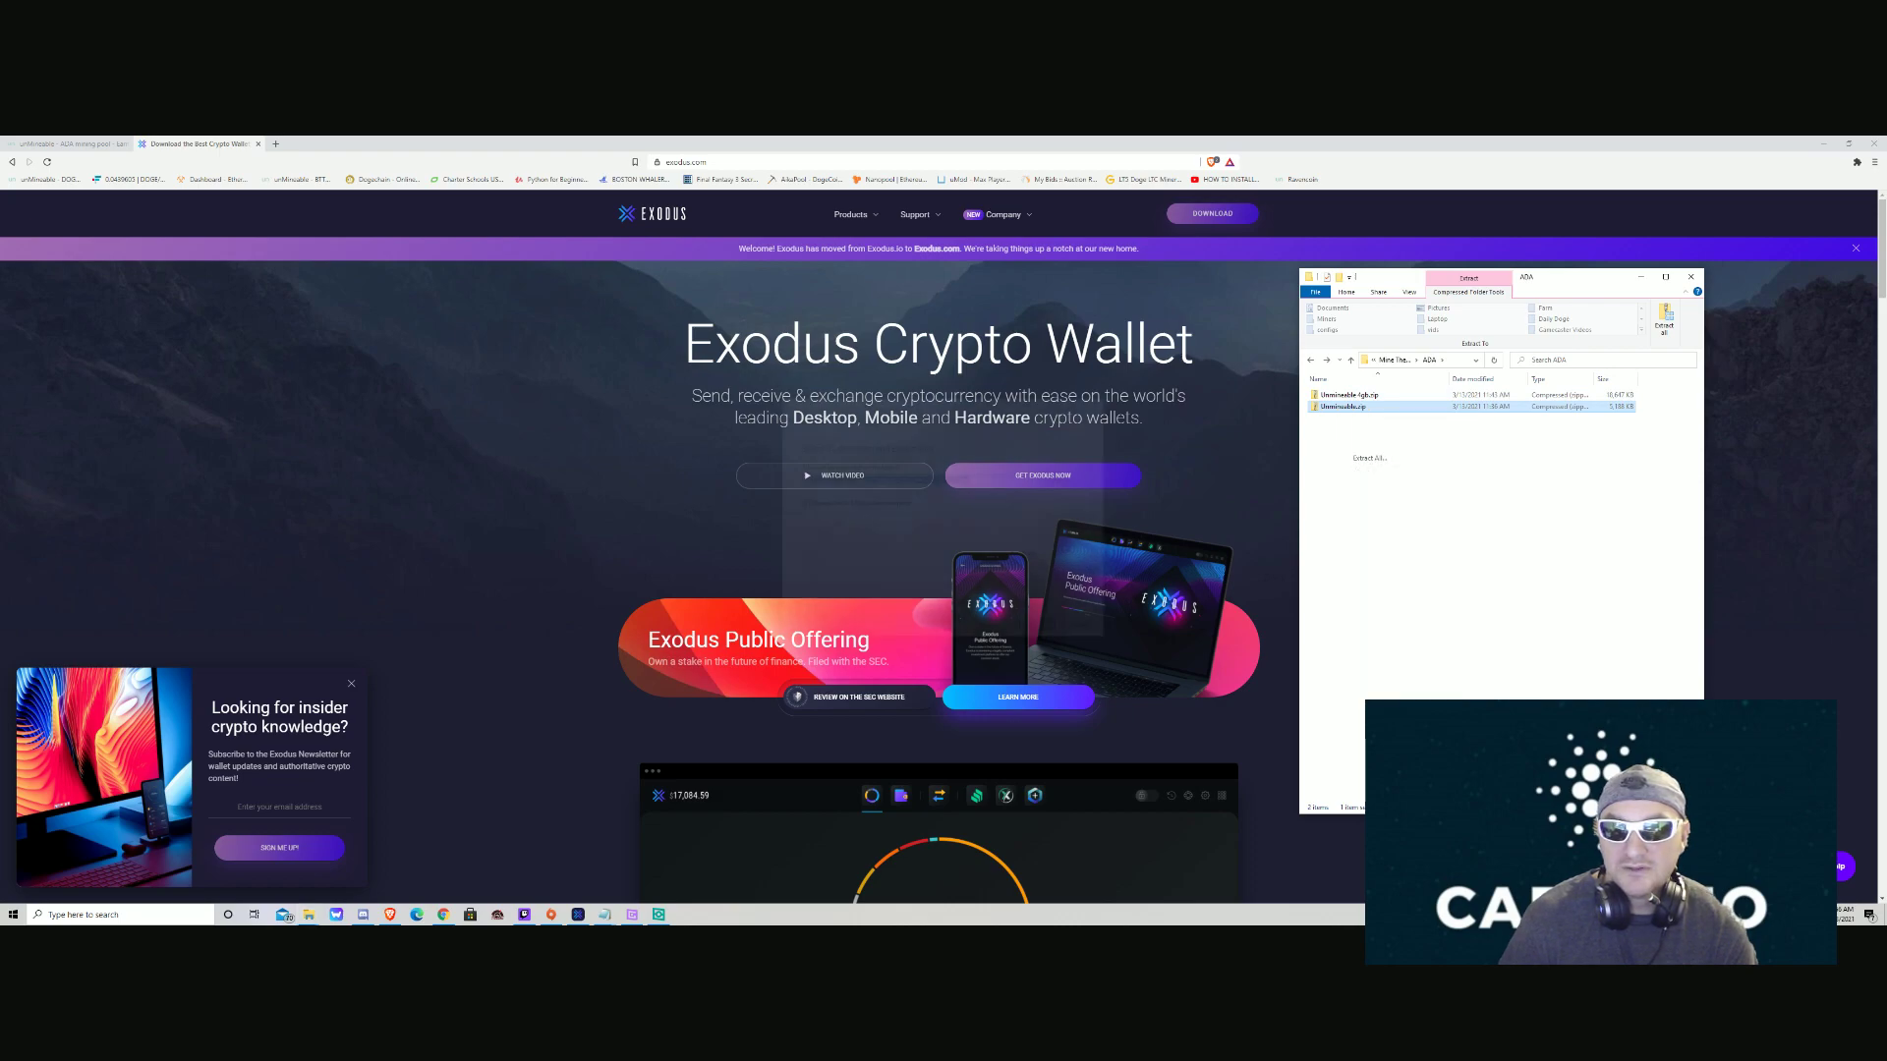
click(1374, 458)
key(Return)
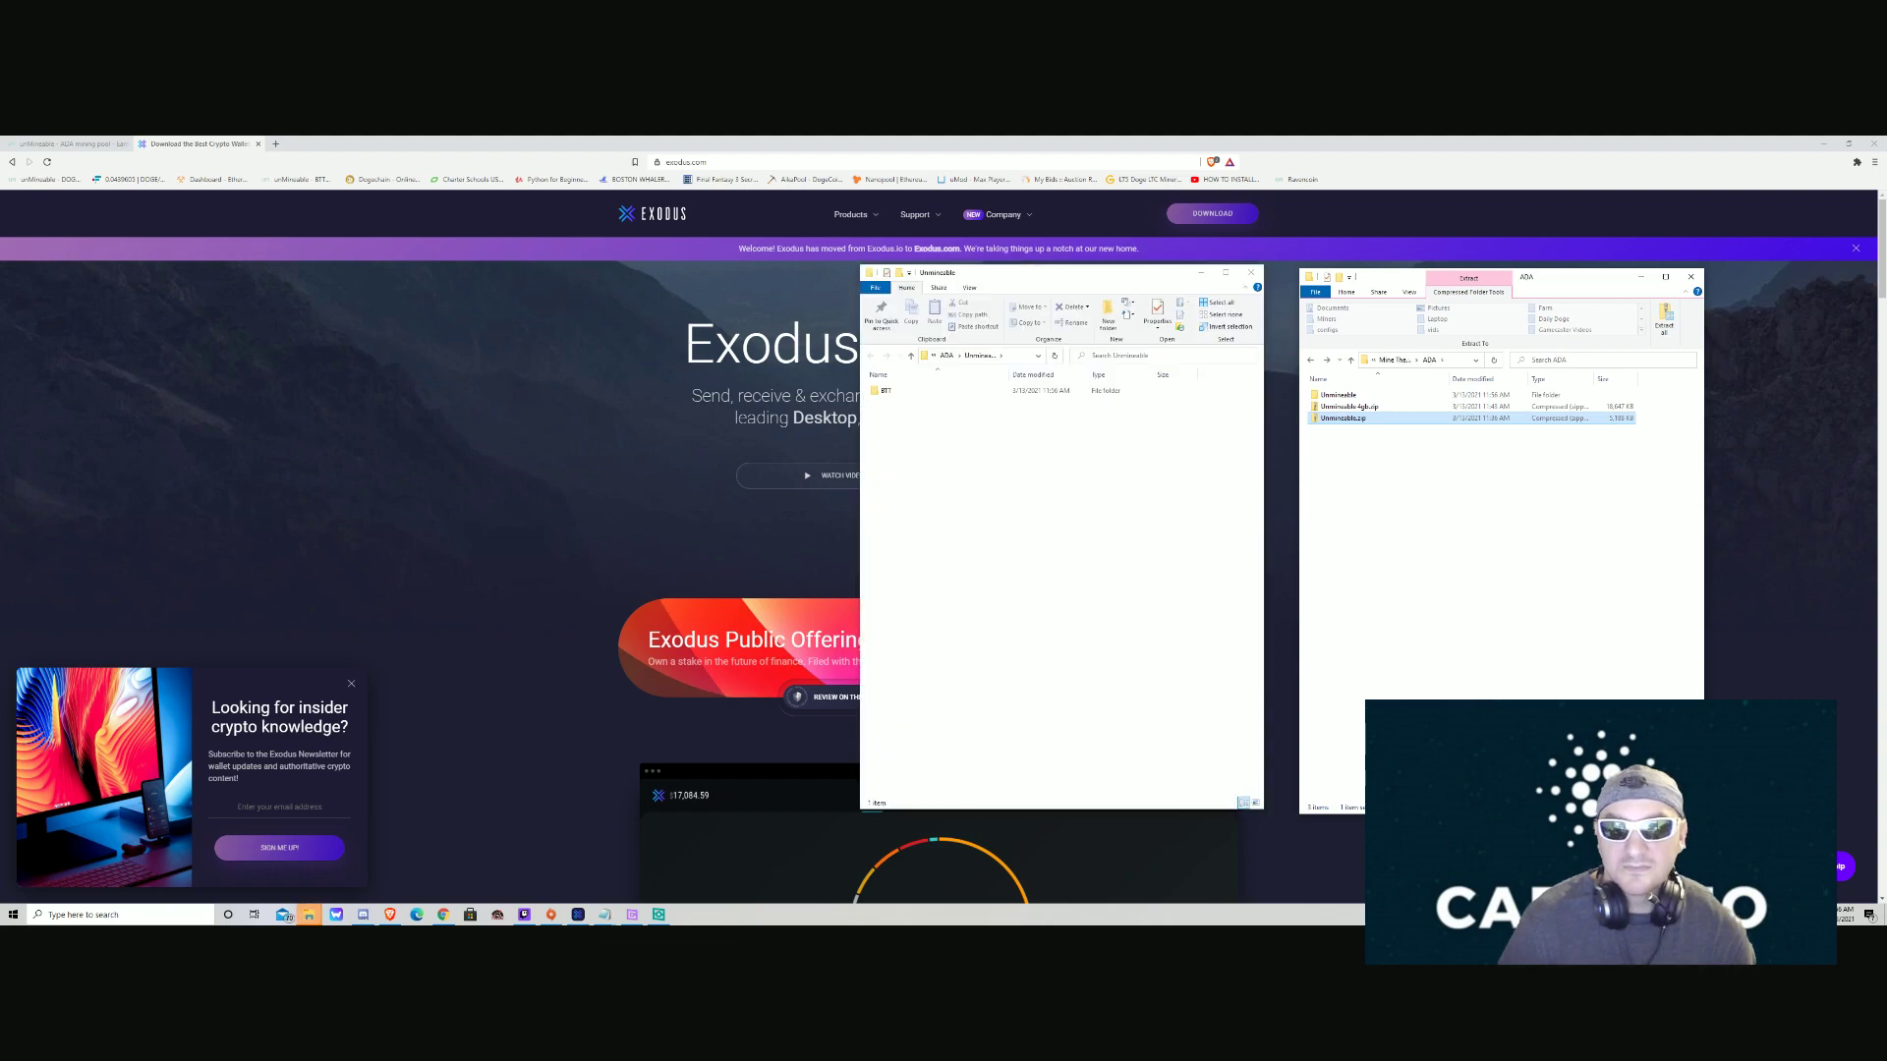
Open ADA.bat from the extracted BTT folder in Notepad for editing.
double_click(885, 390)
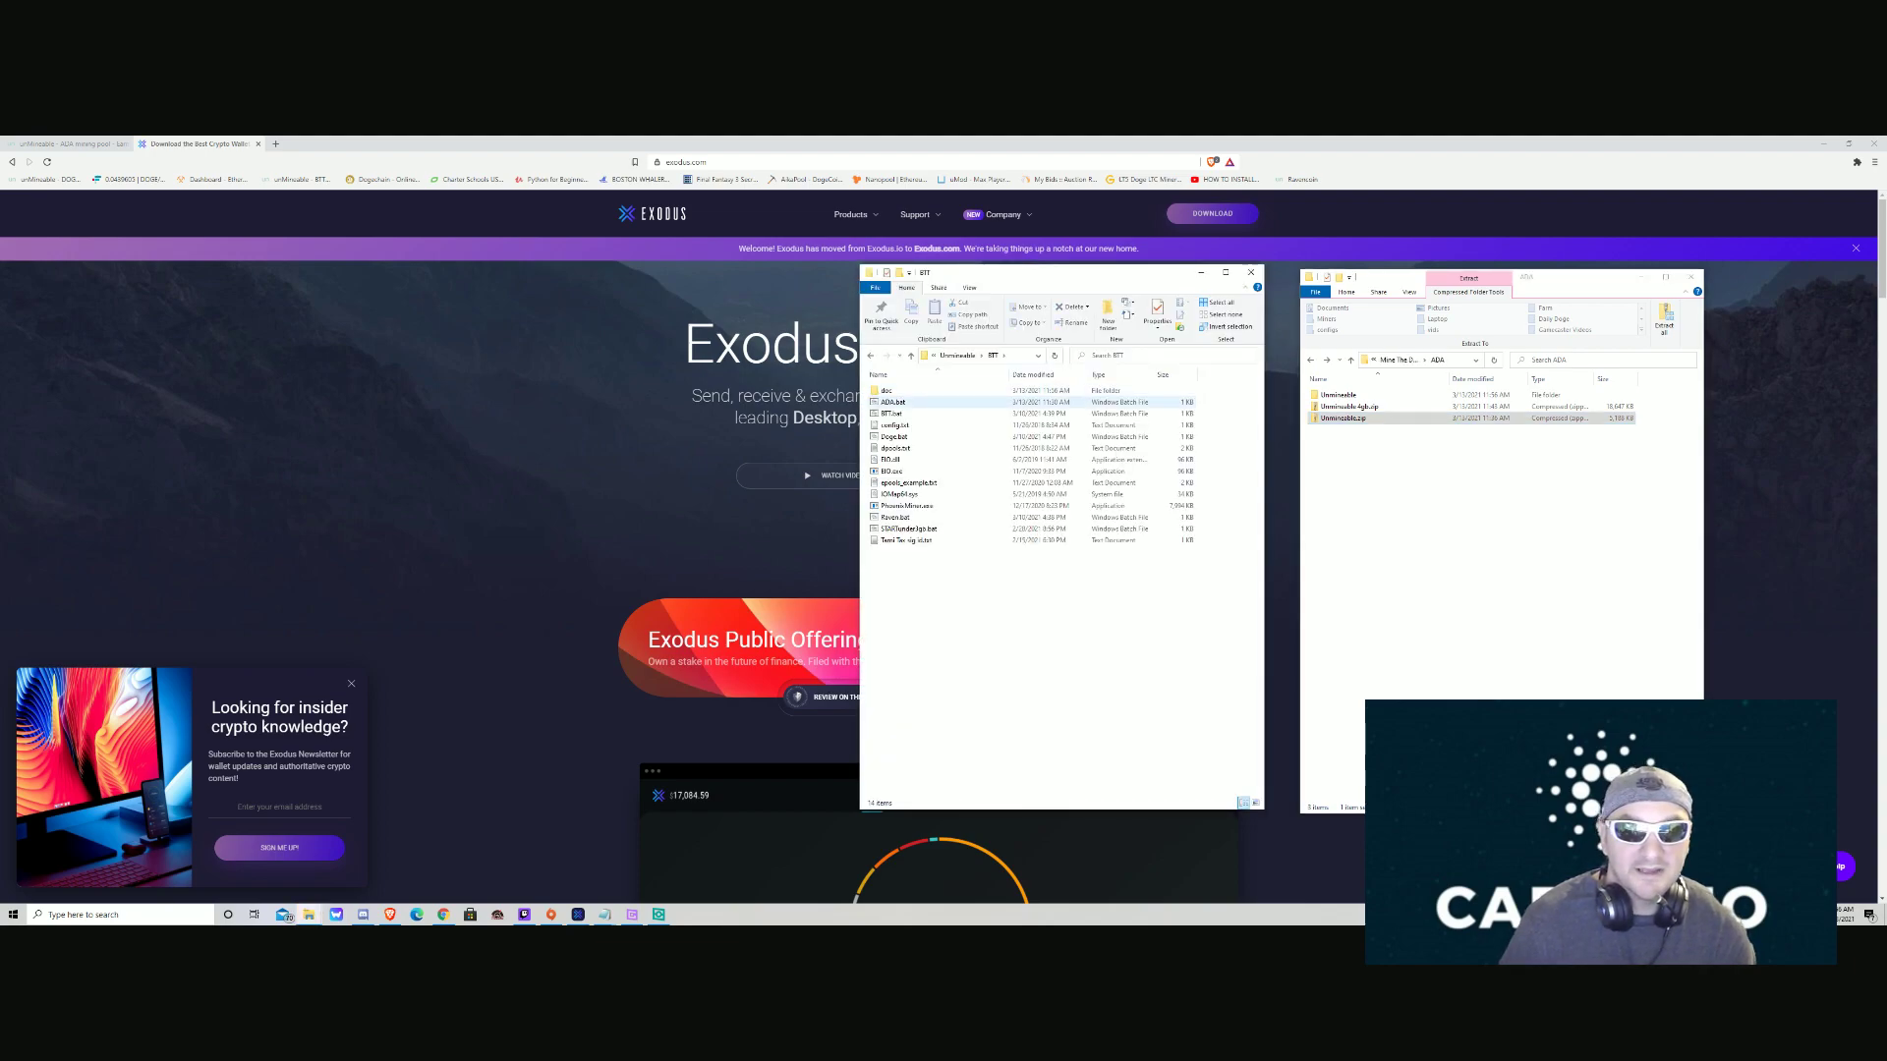
right_click(919, 406)
click(897, 402)
right_click(906, 405)
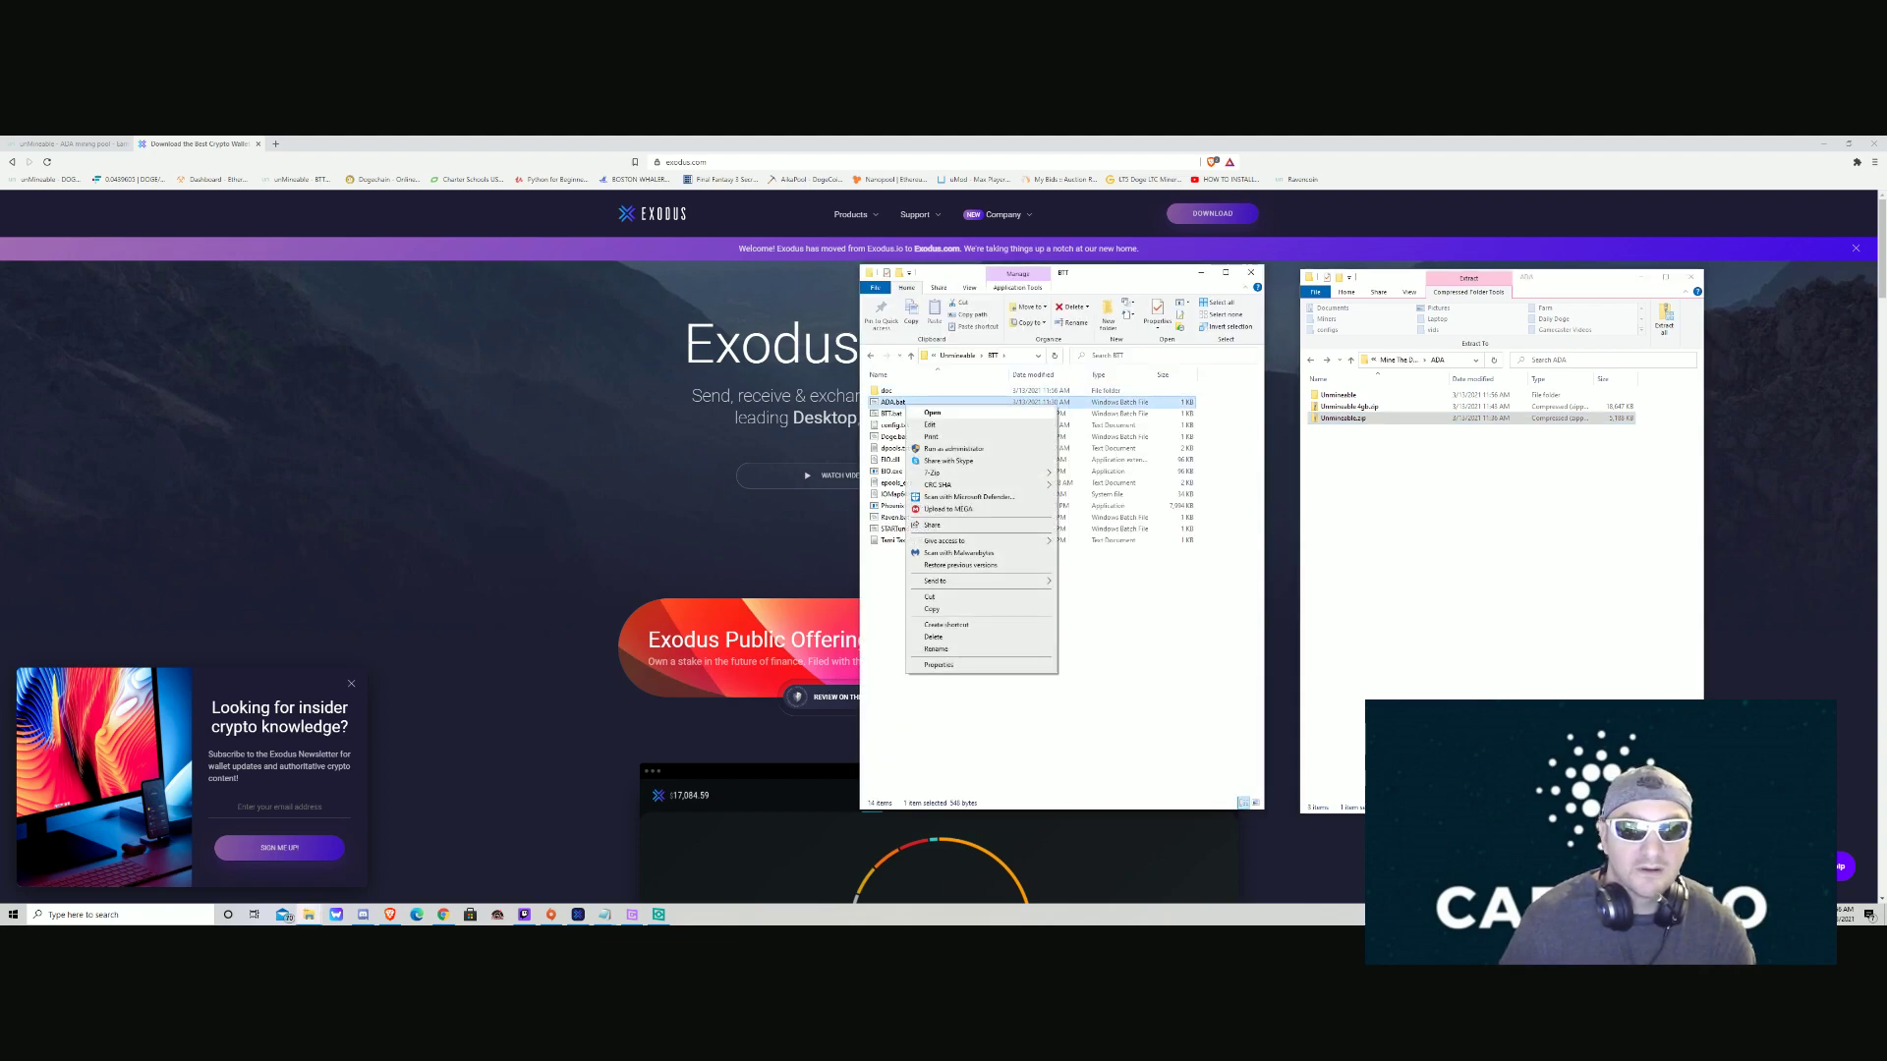
click(939, 425)
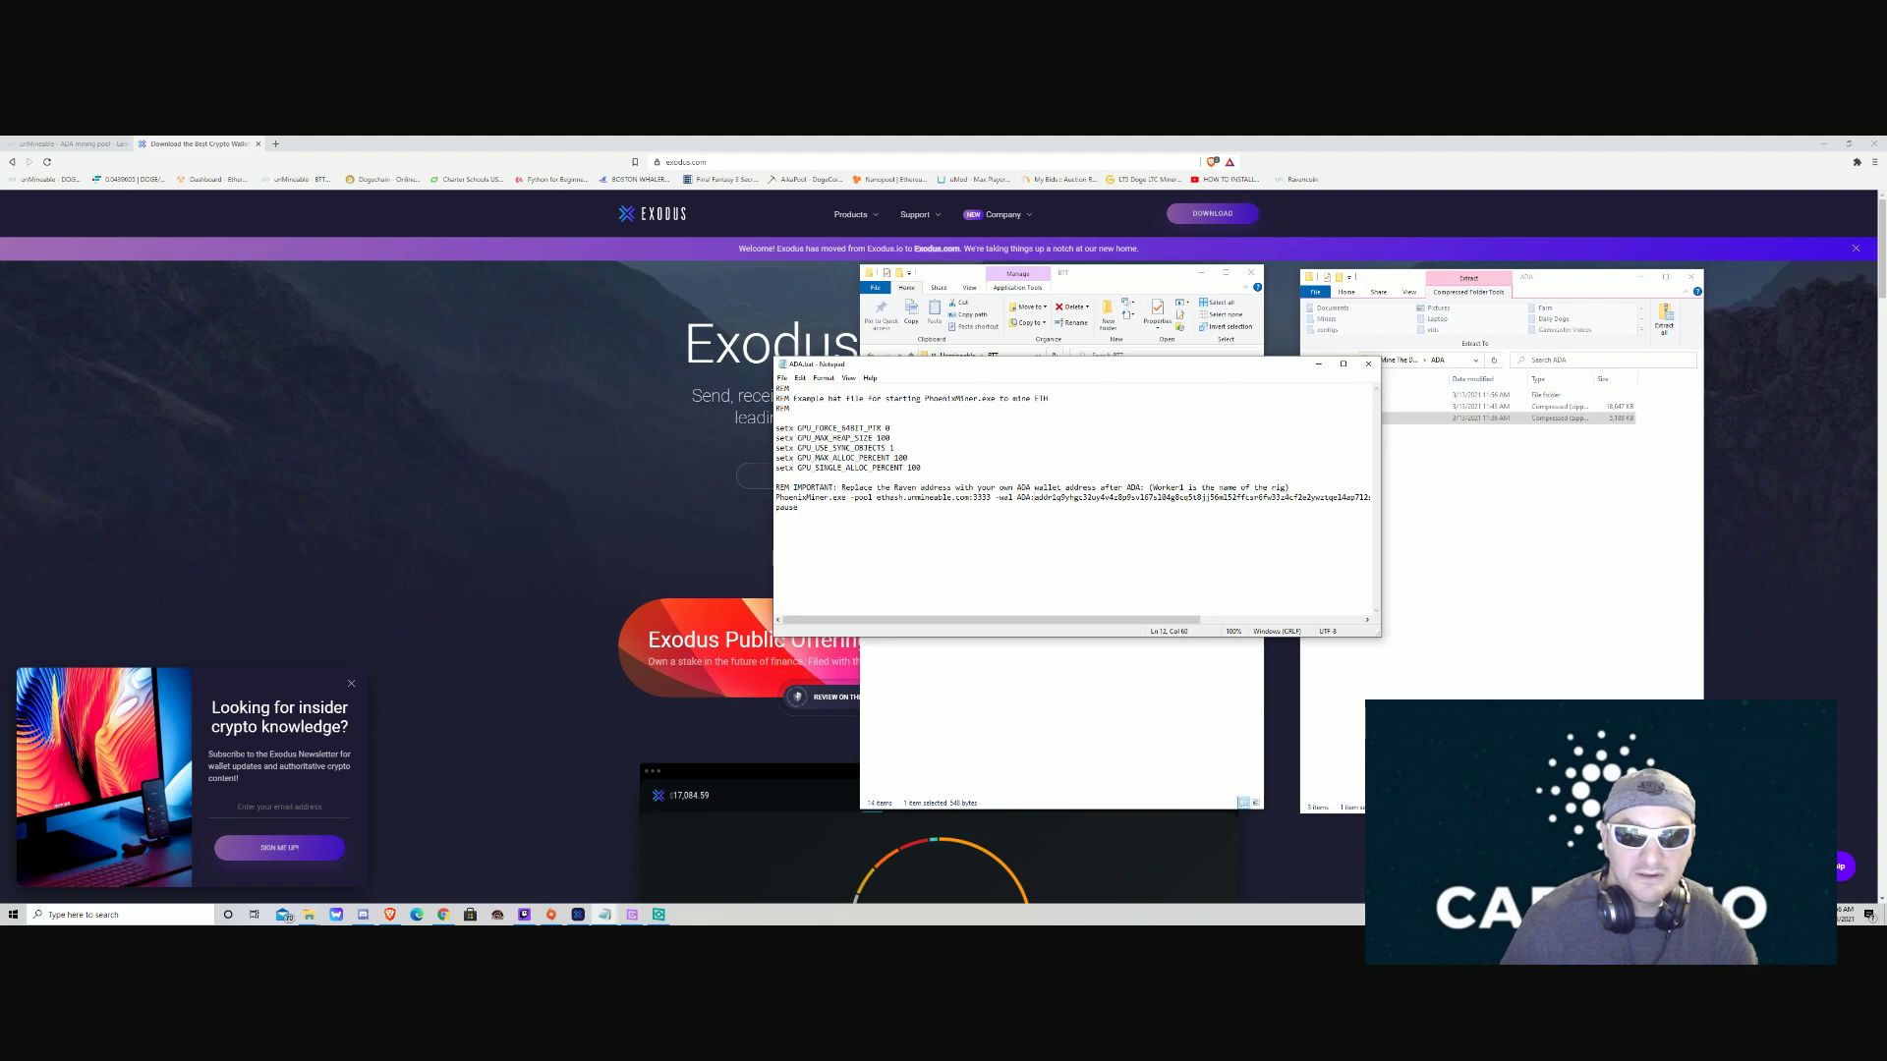
Maximize Notepad, highlight the Cardano wallet address in the PhoenixMiner command, then close it.
key(shift+Down)
click(1343, 363)
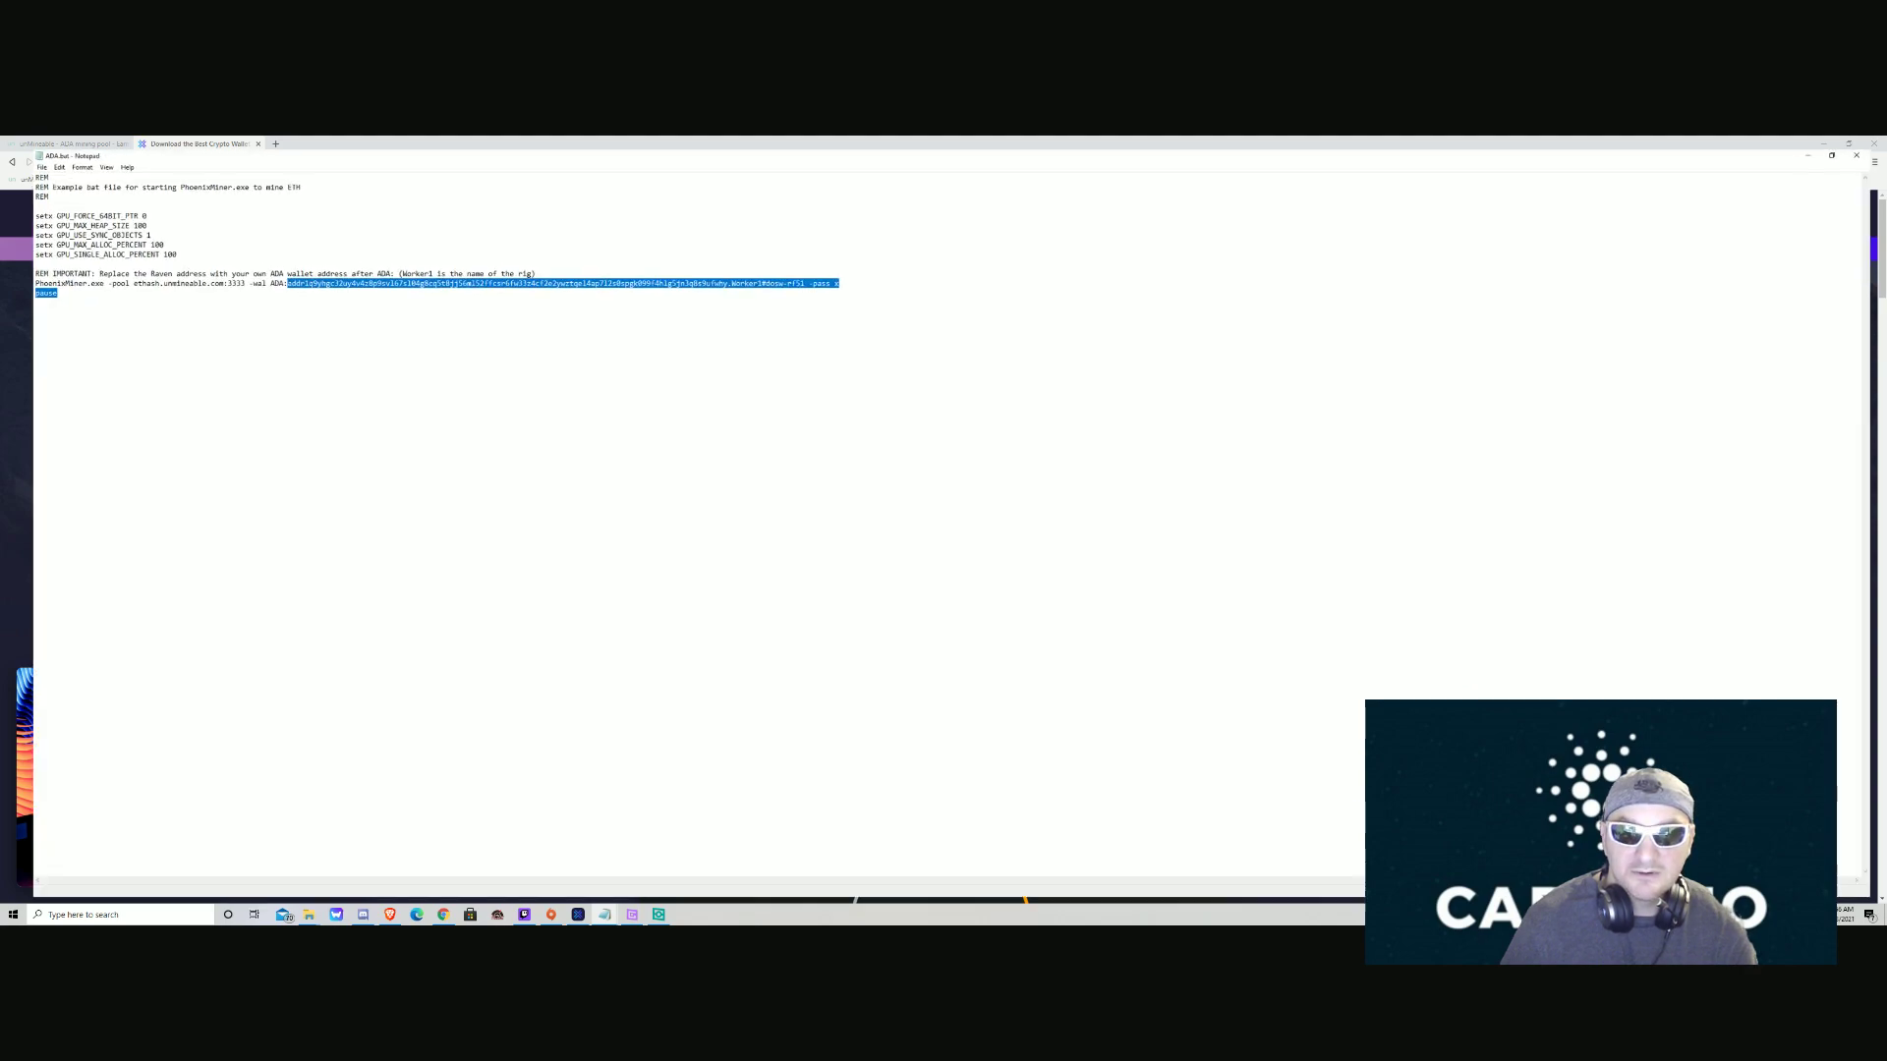
click(275, 273)
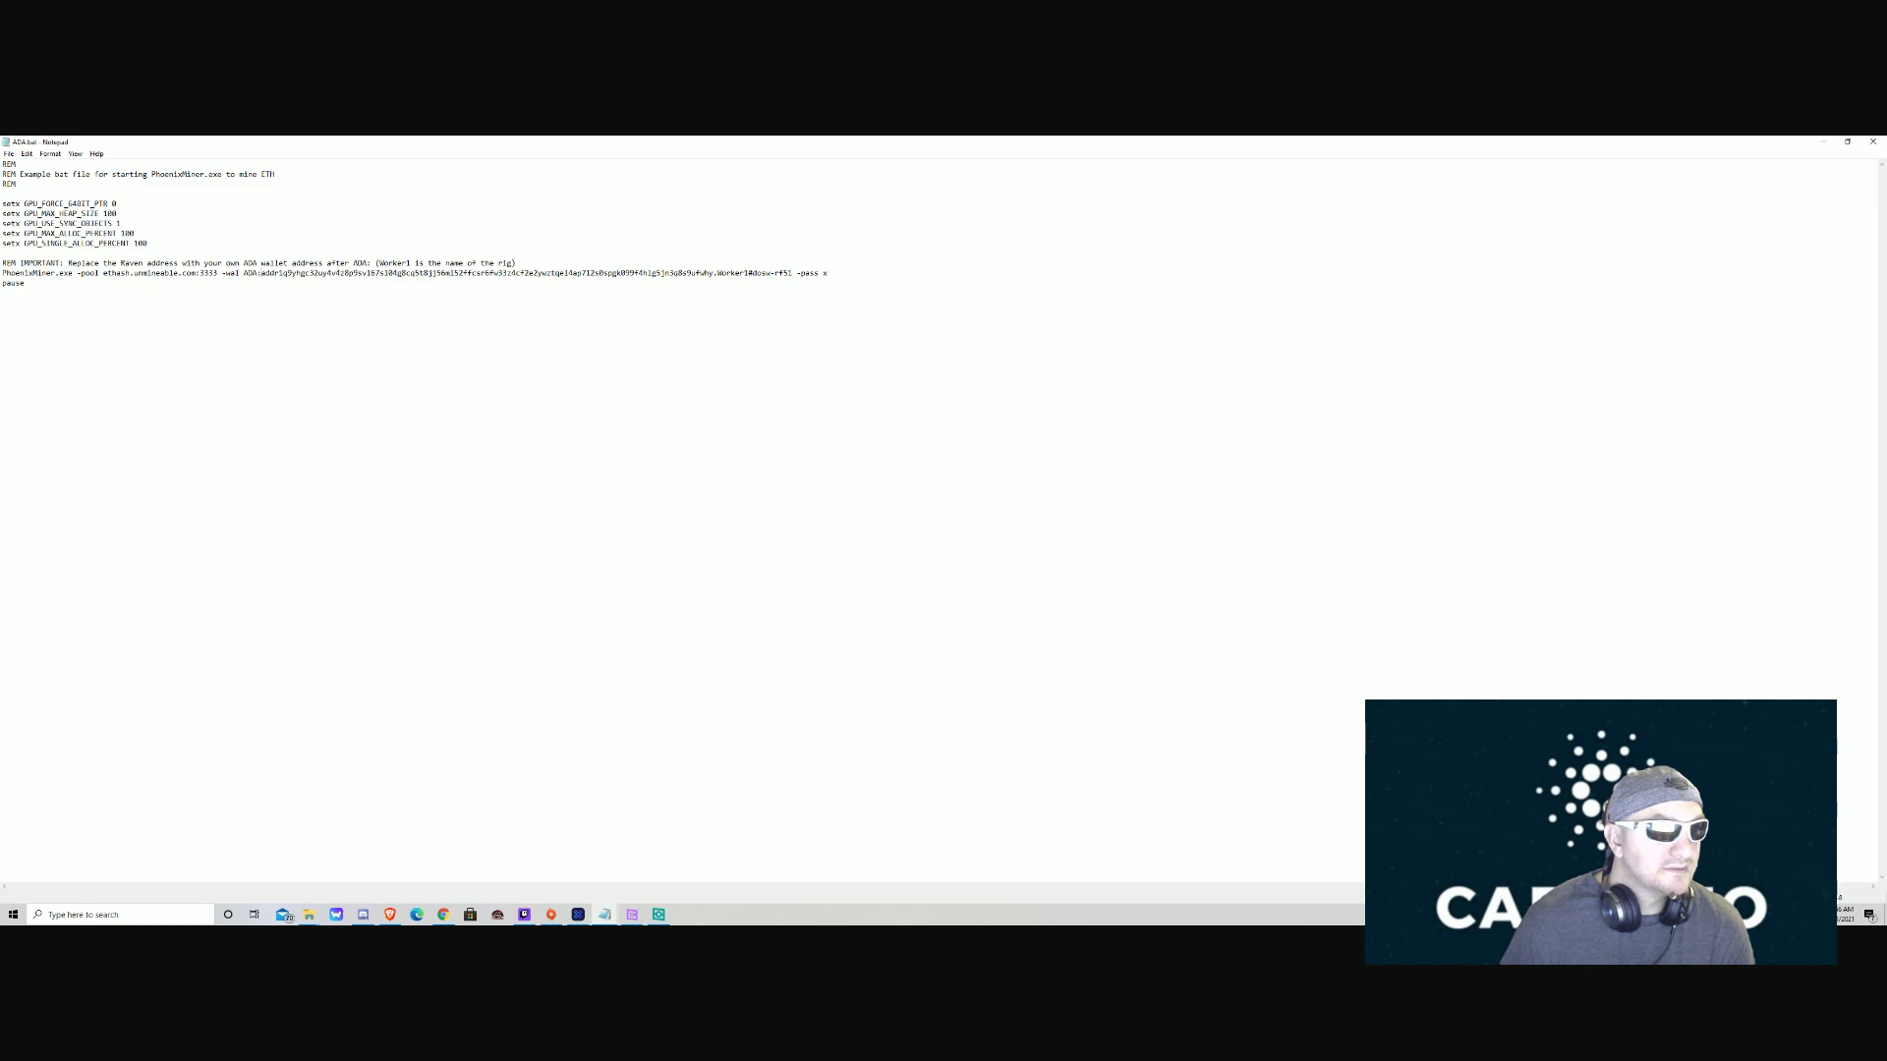
drag(261, 274, 709, 273)
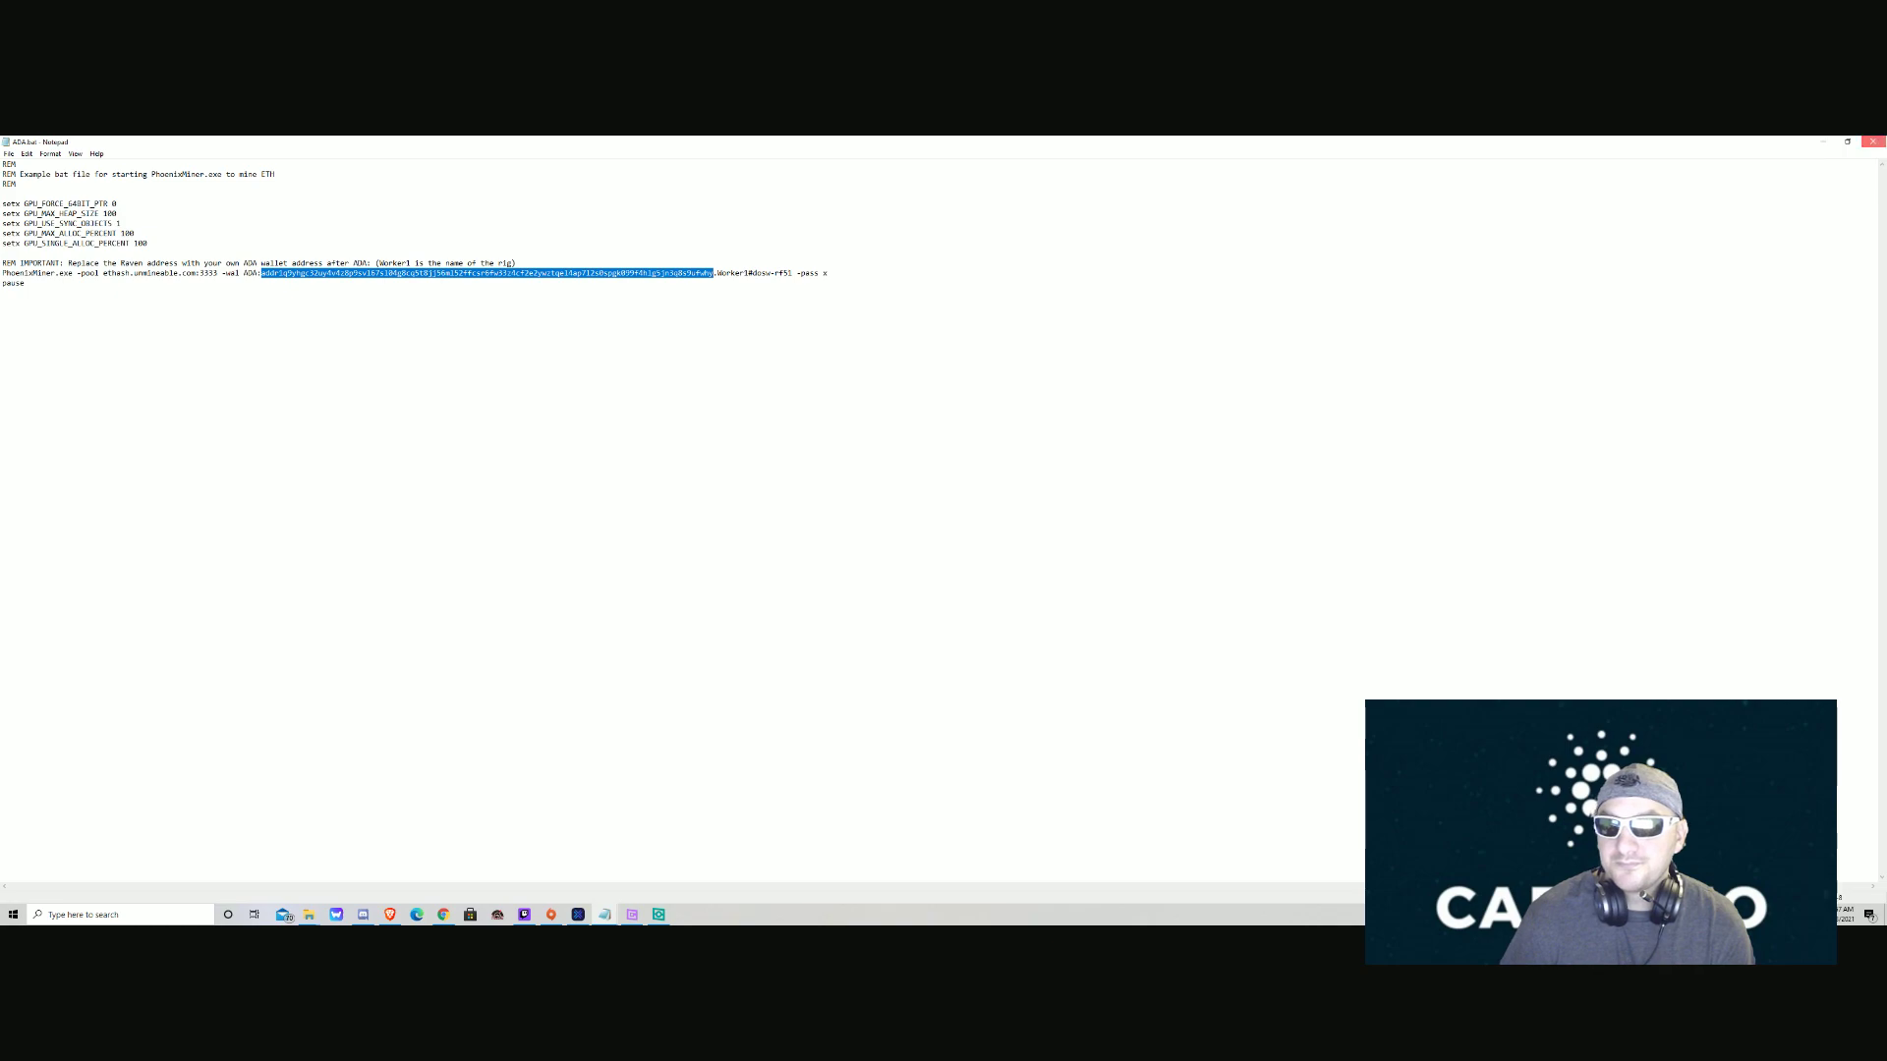
click(1872, 141)
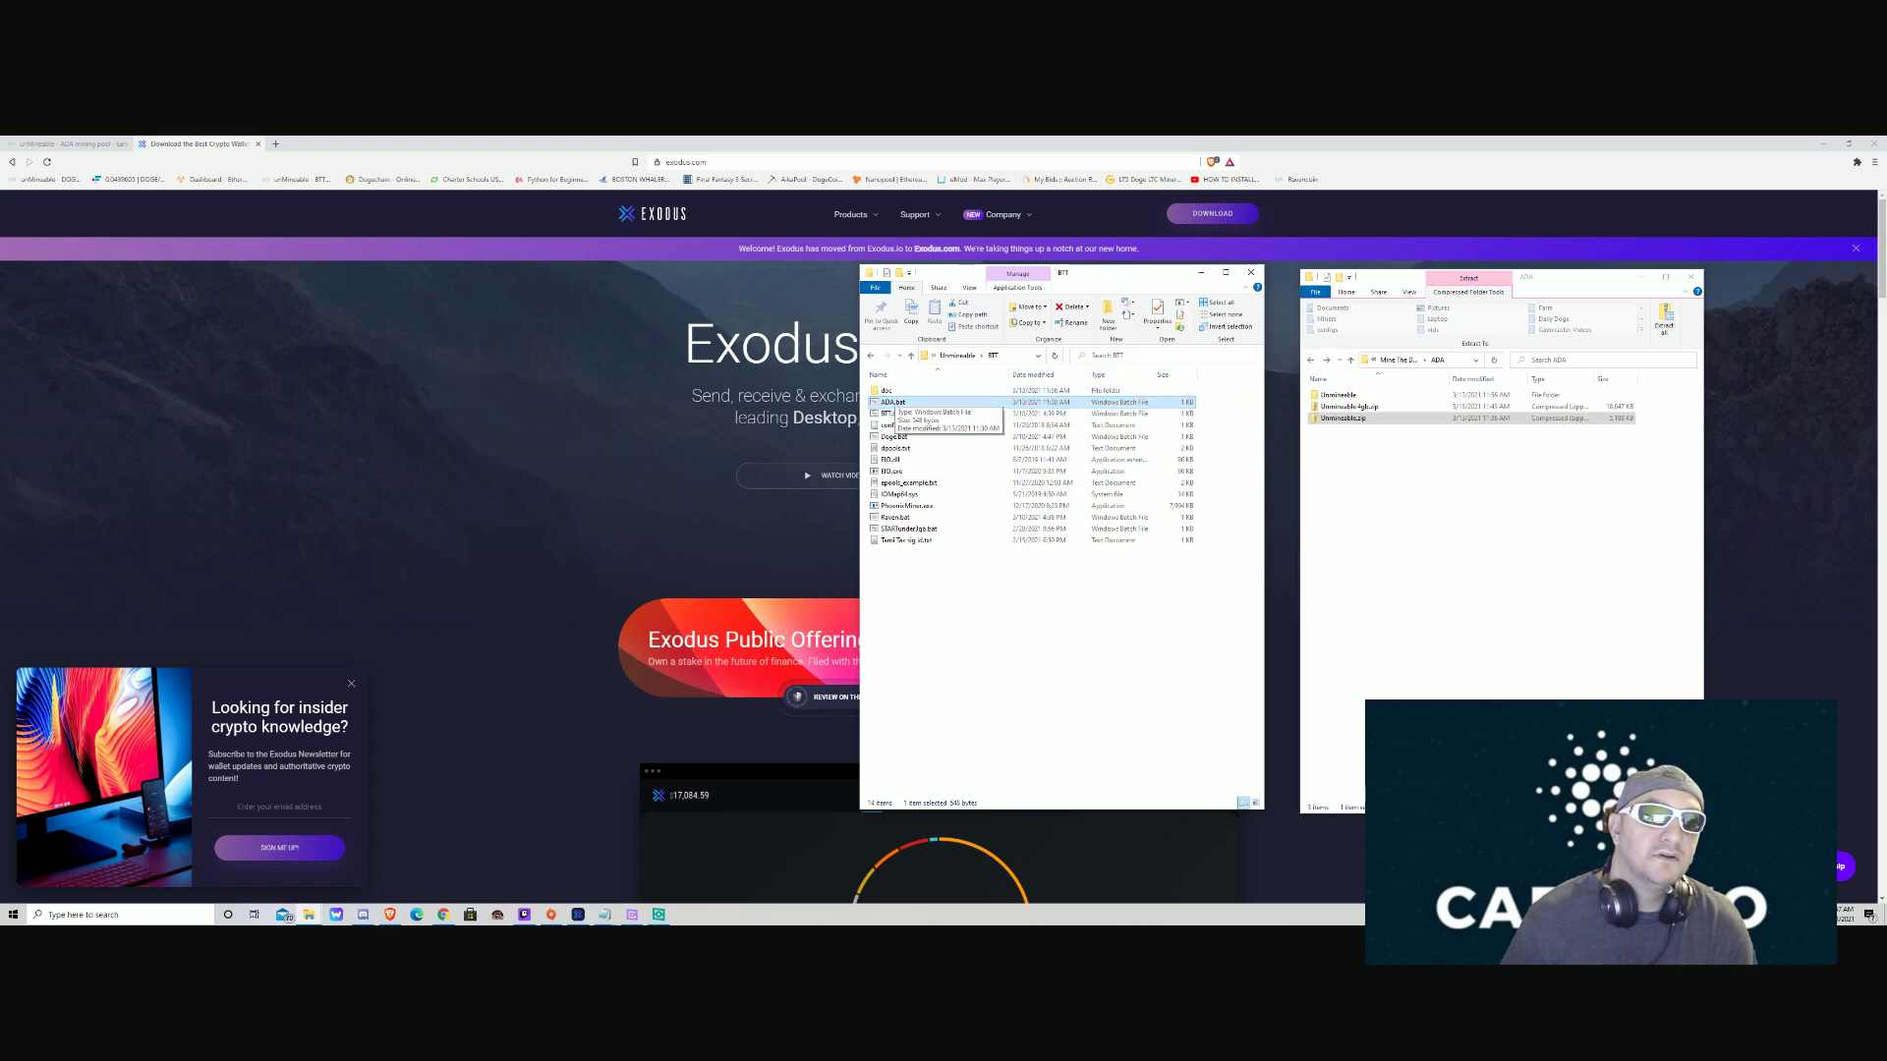
Run ADA.bat, dismiss the firewall alert, and stop PhoenixMiner with Ctrl+C after it reaches about 17 MH/s.
double_click(889, 403)
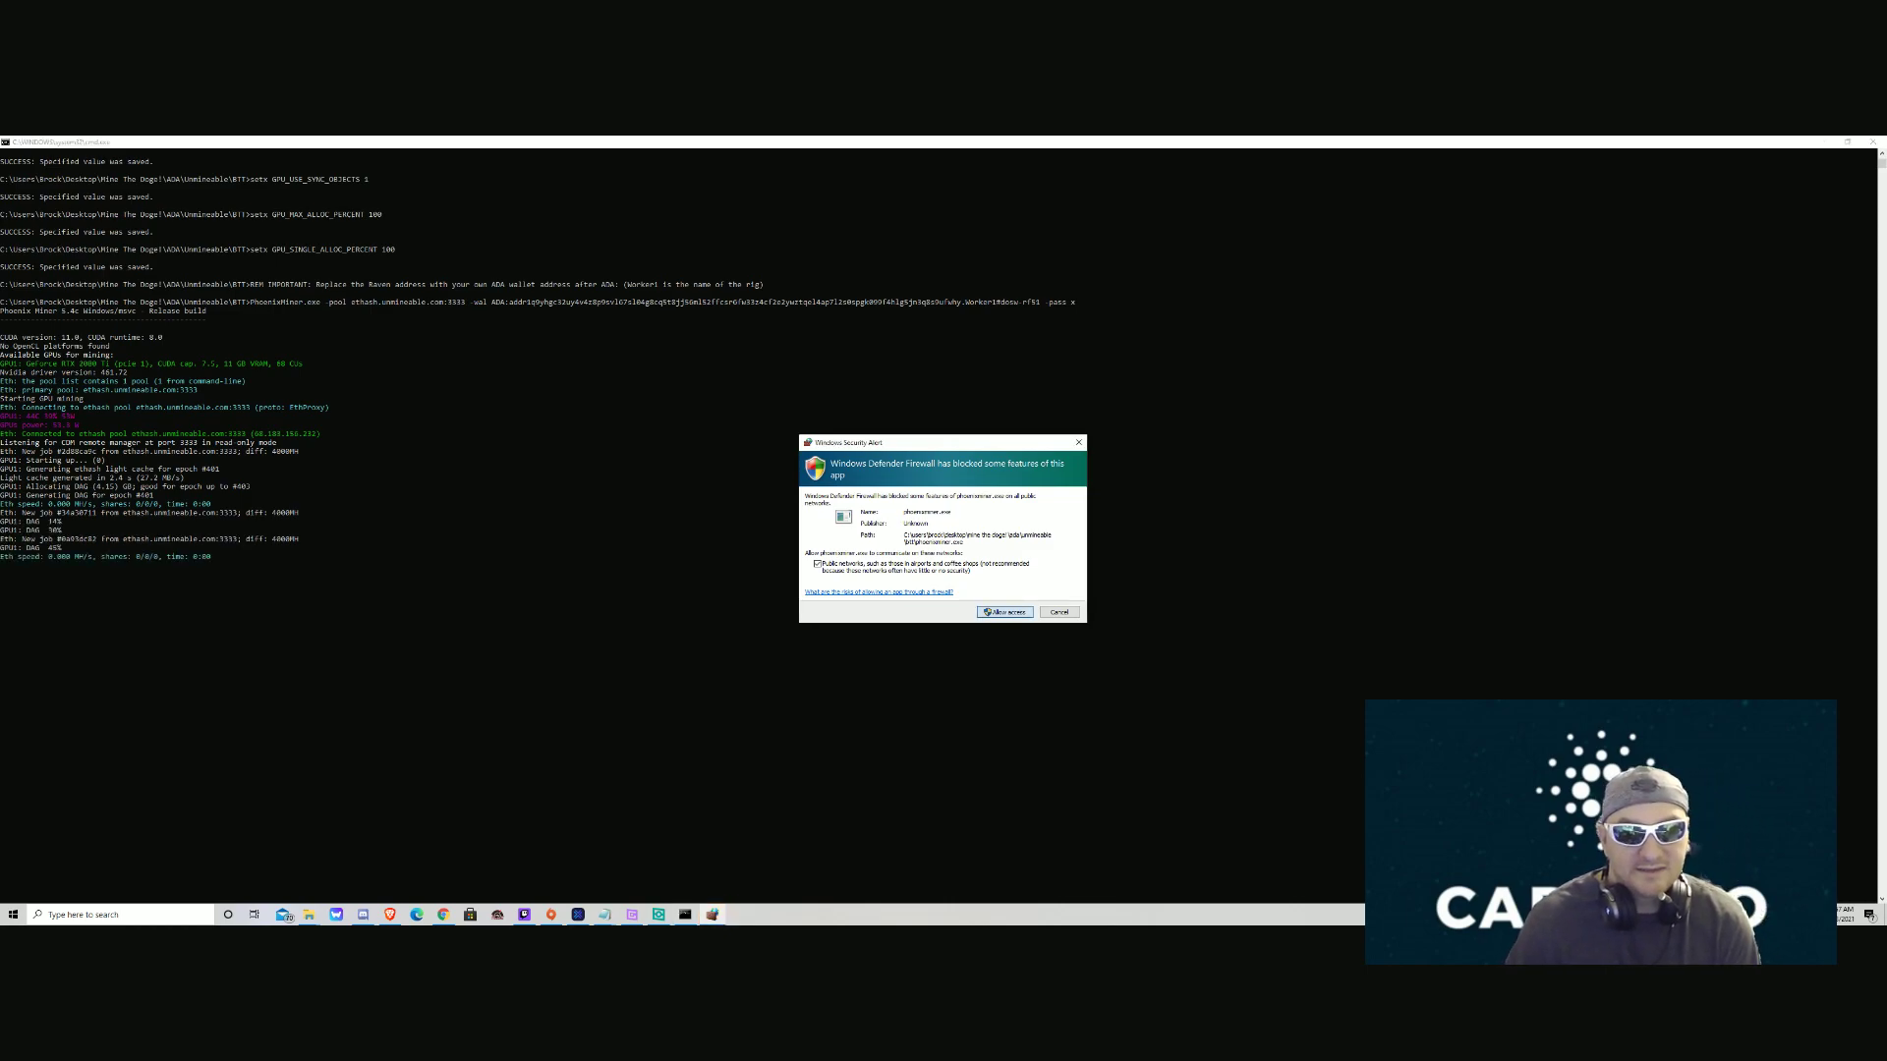
key(Return)
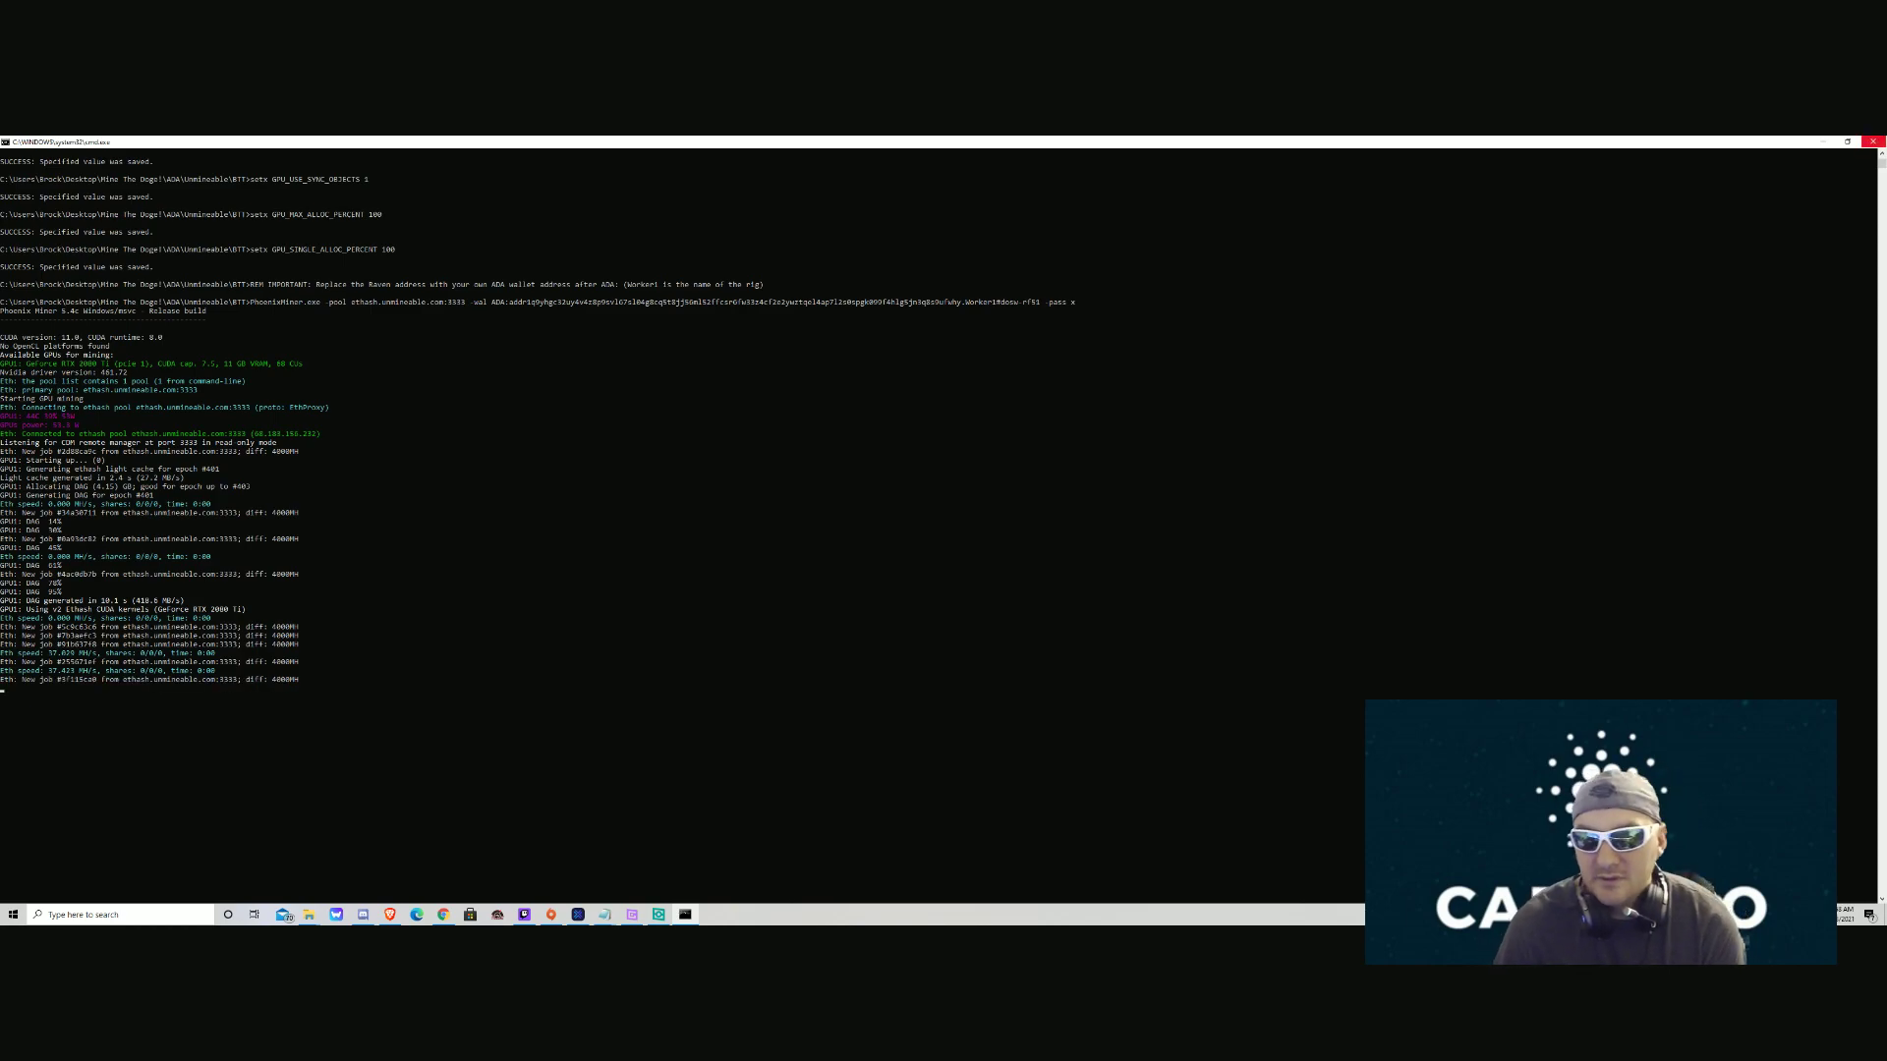
key(ctrl+c)
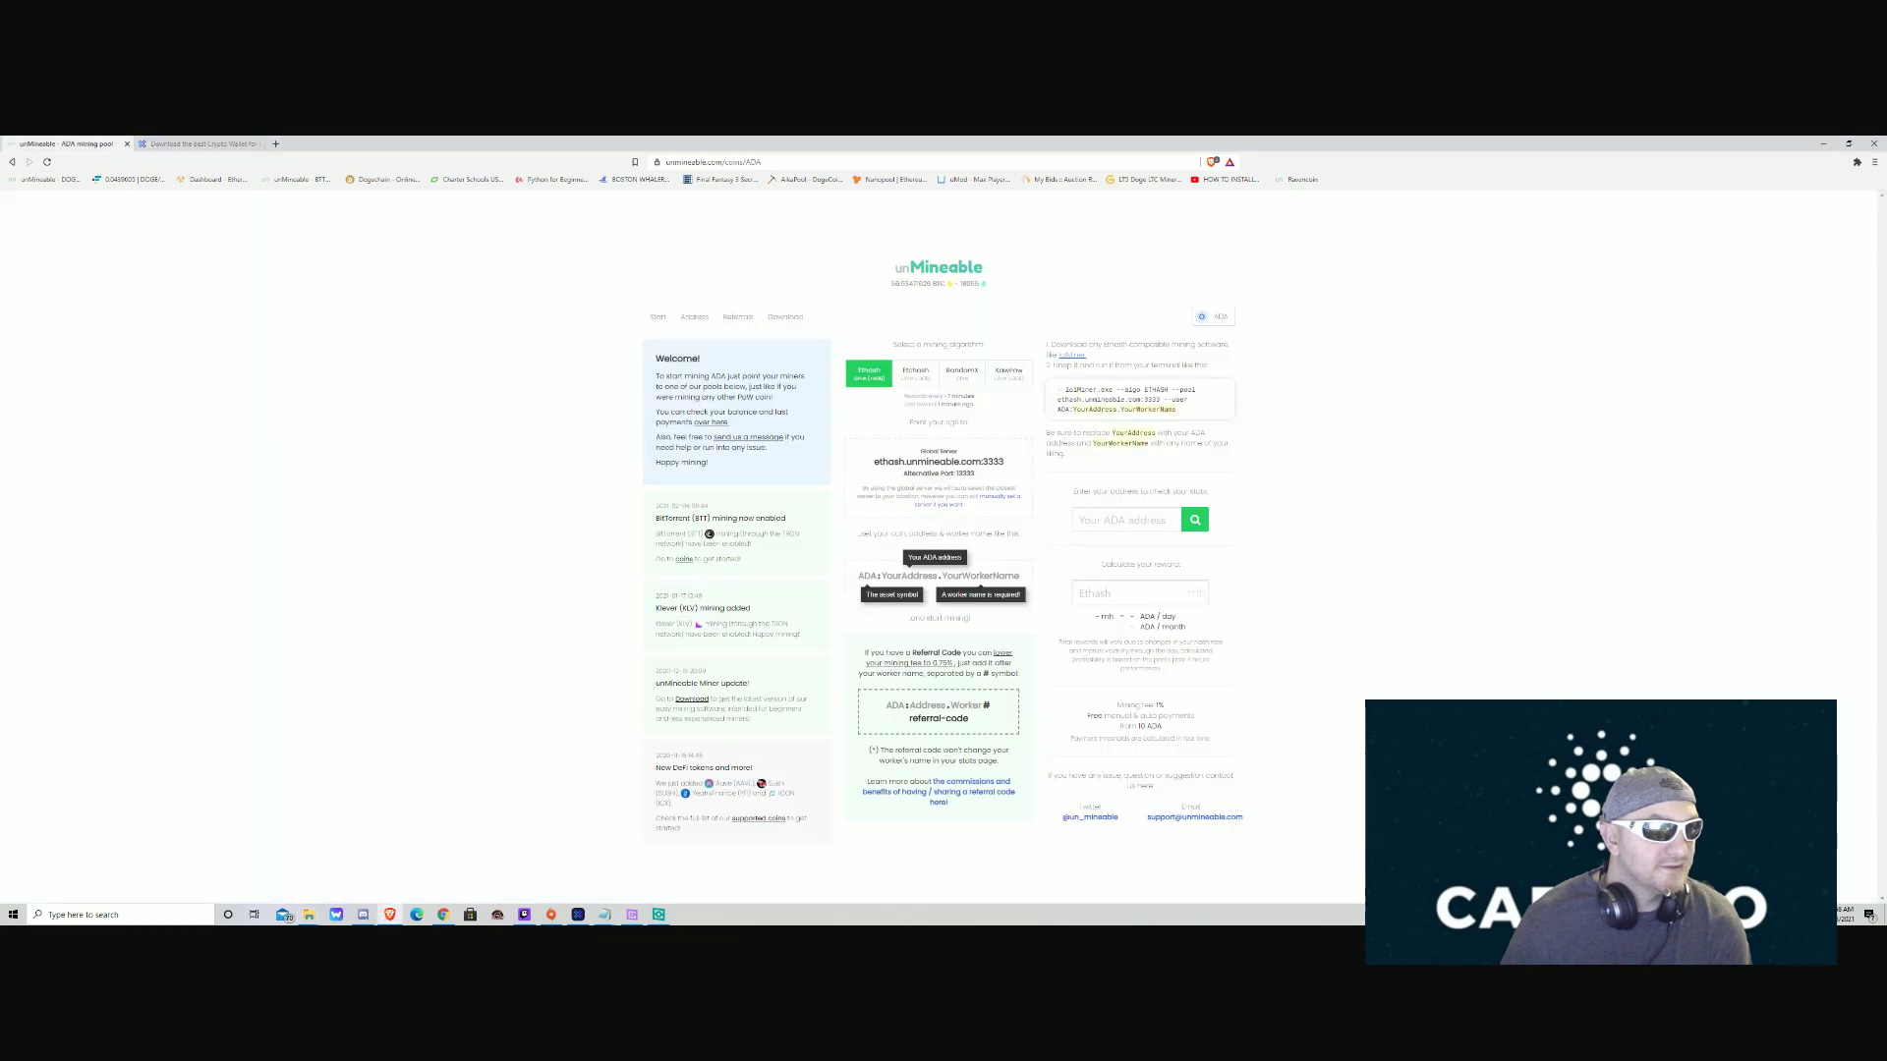
Switch Chrome to the unMineable ADA page showing ethash.unmineable.com:3333.
click(67, 144)
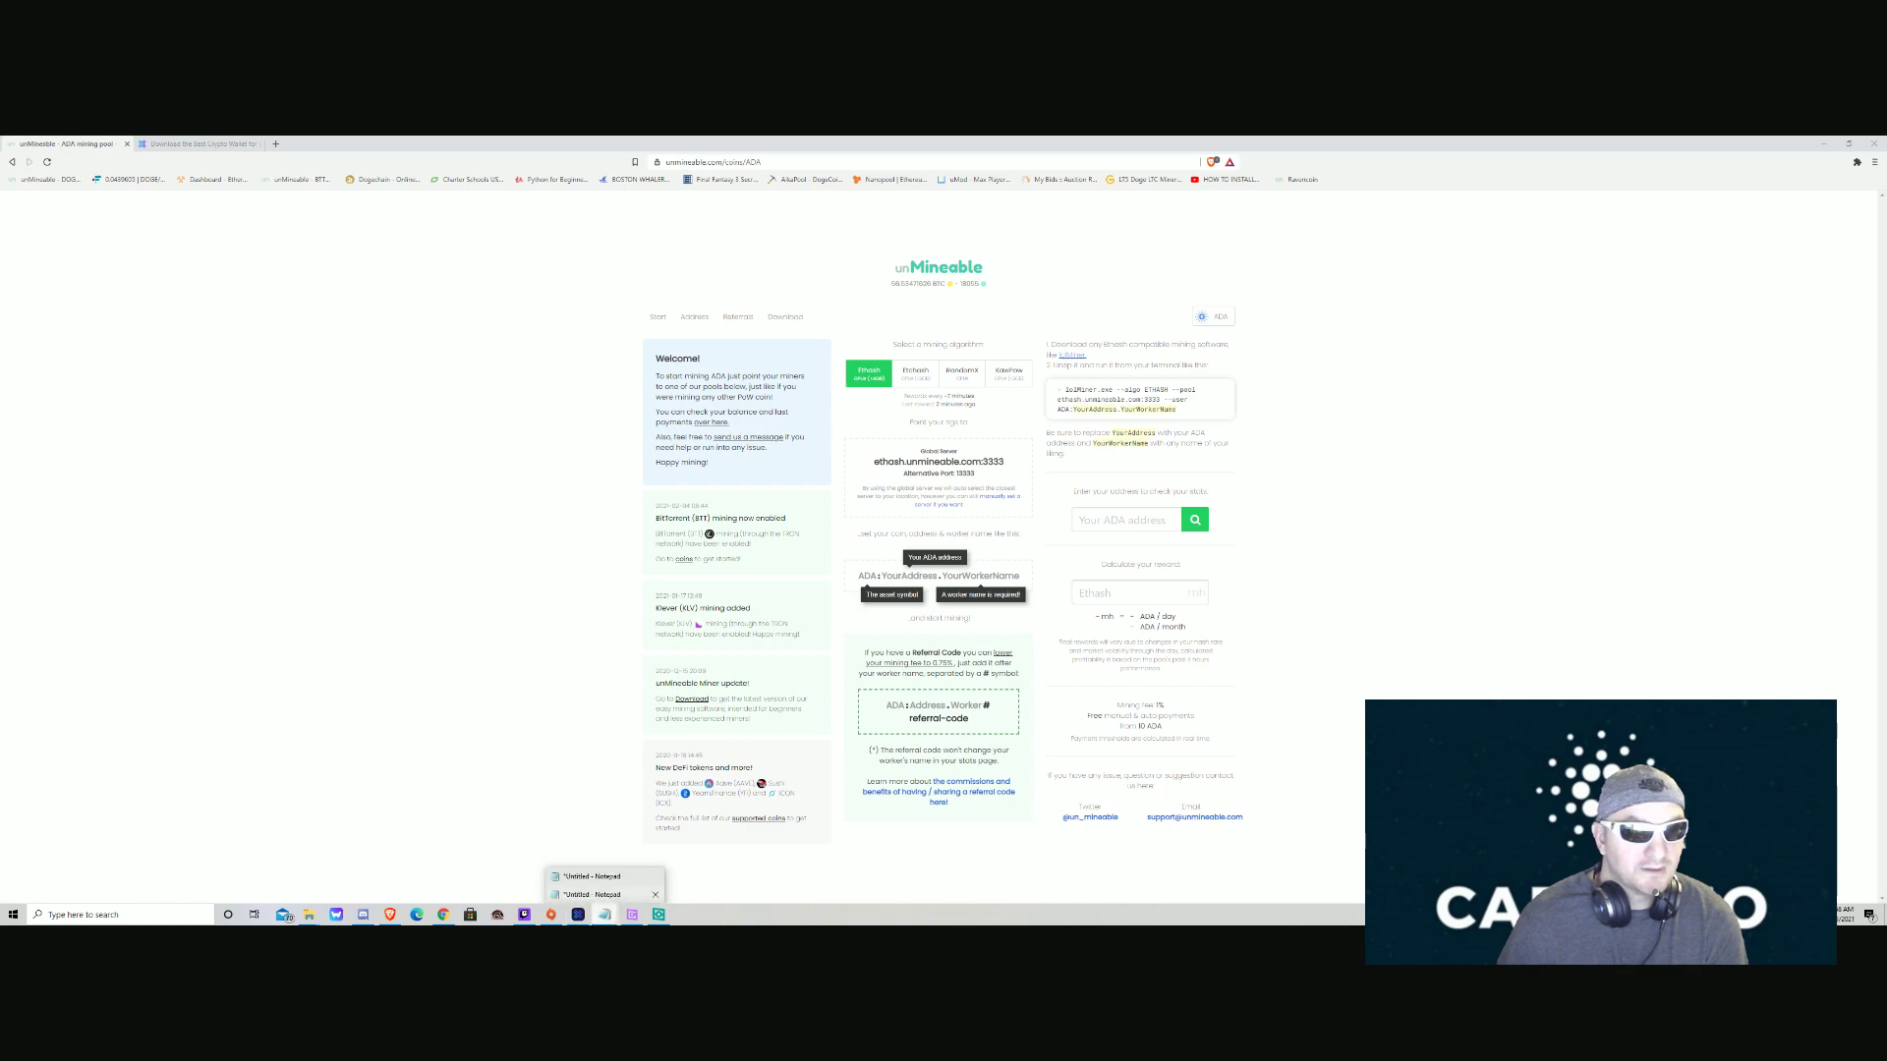
Copy the ADA address from the Notepad note and look it up on unMineable, showing 0.007257 ADA.
click(593, 894)
drag(1229, 389, 781, 389)
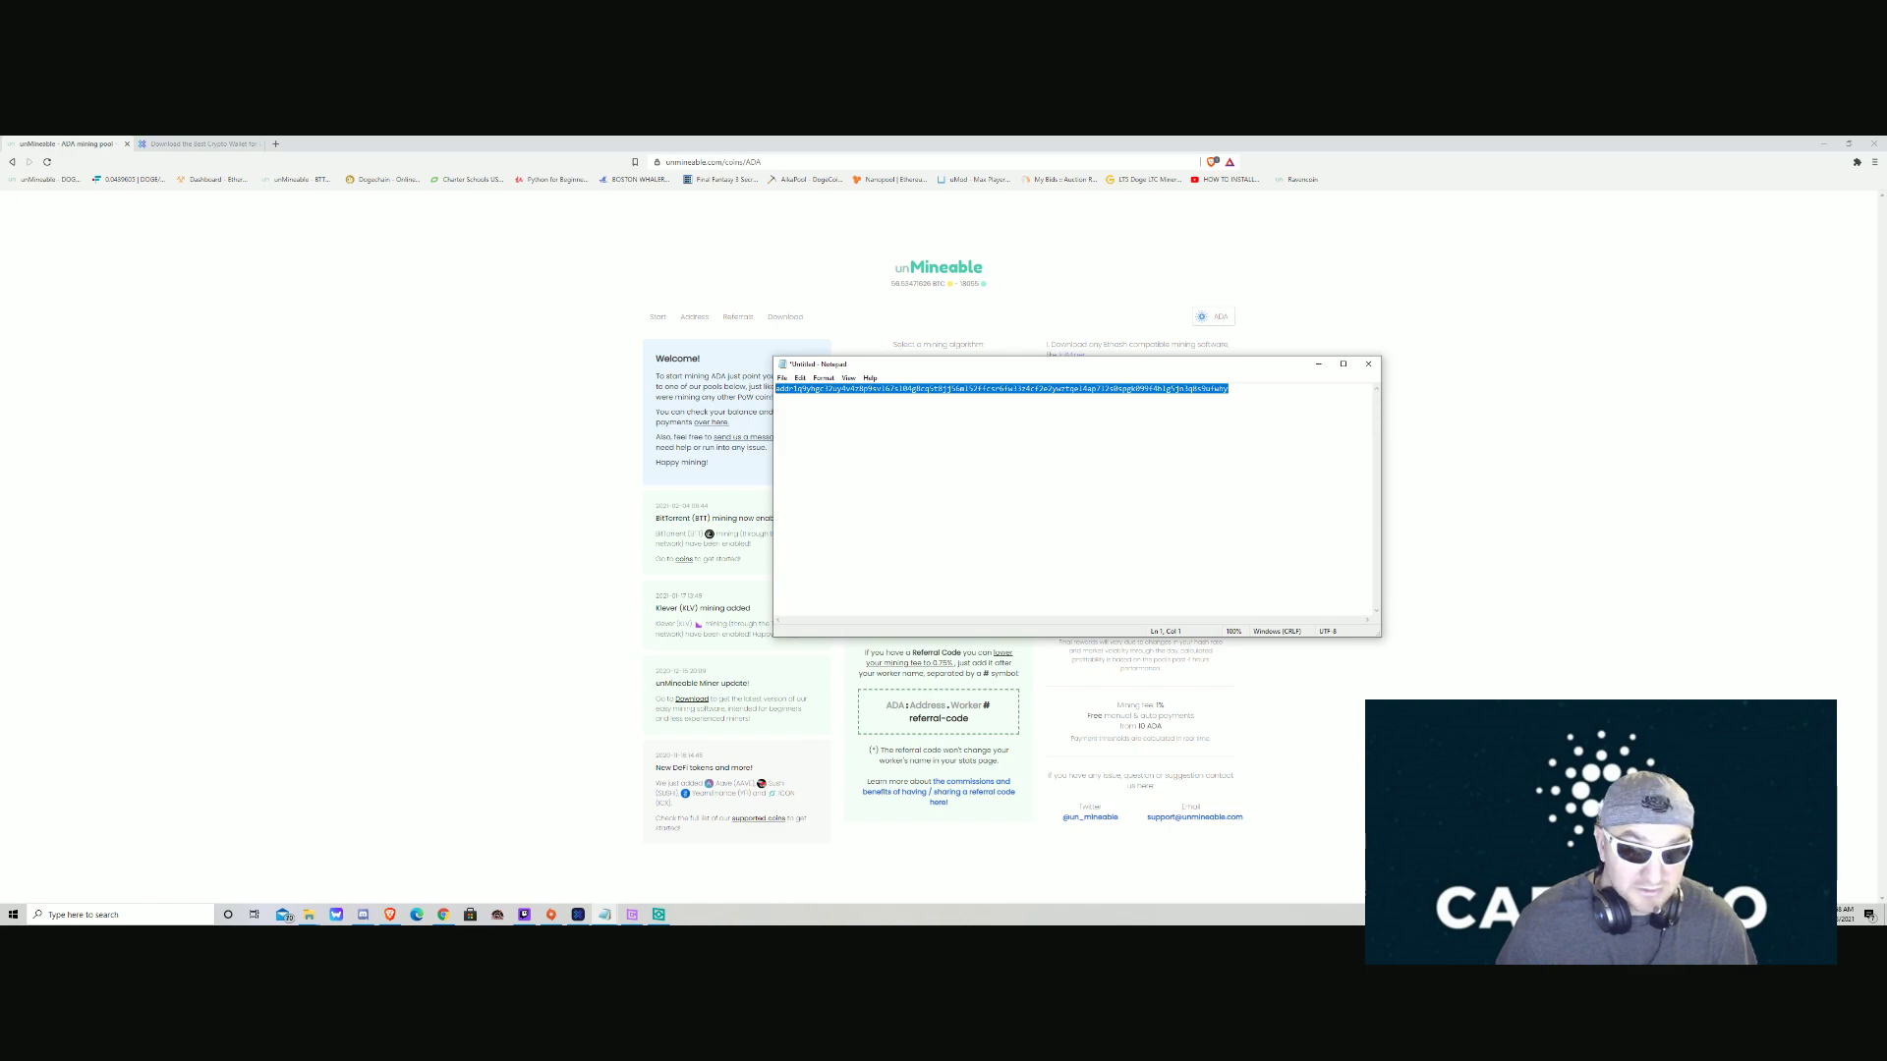
key(alt+Tab)
click(1126, 520)
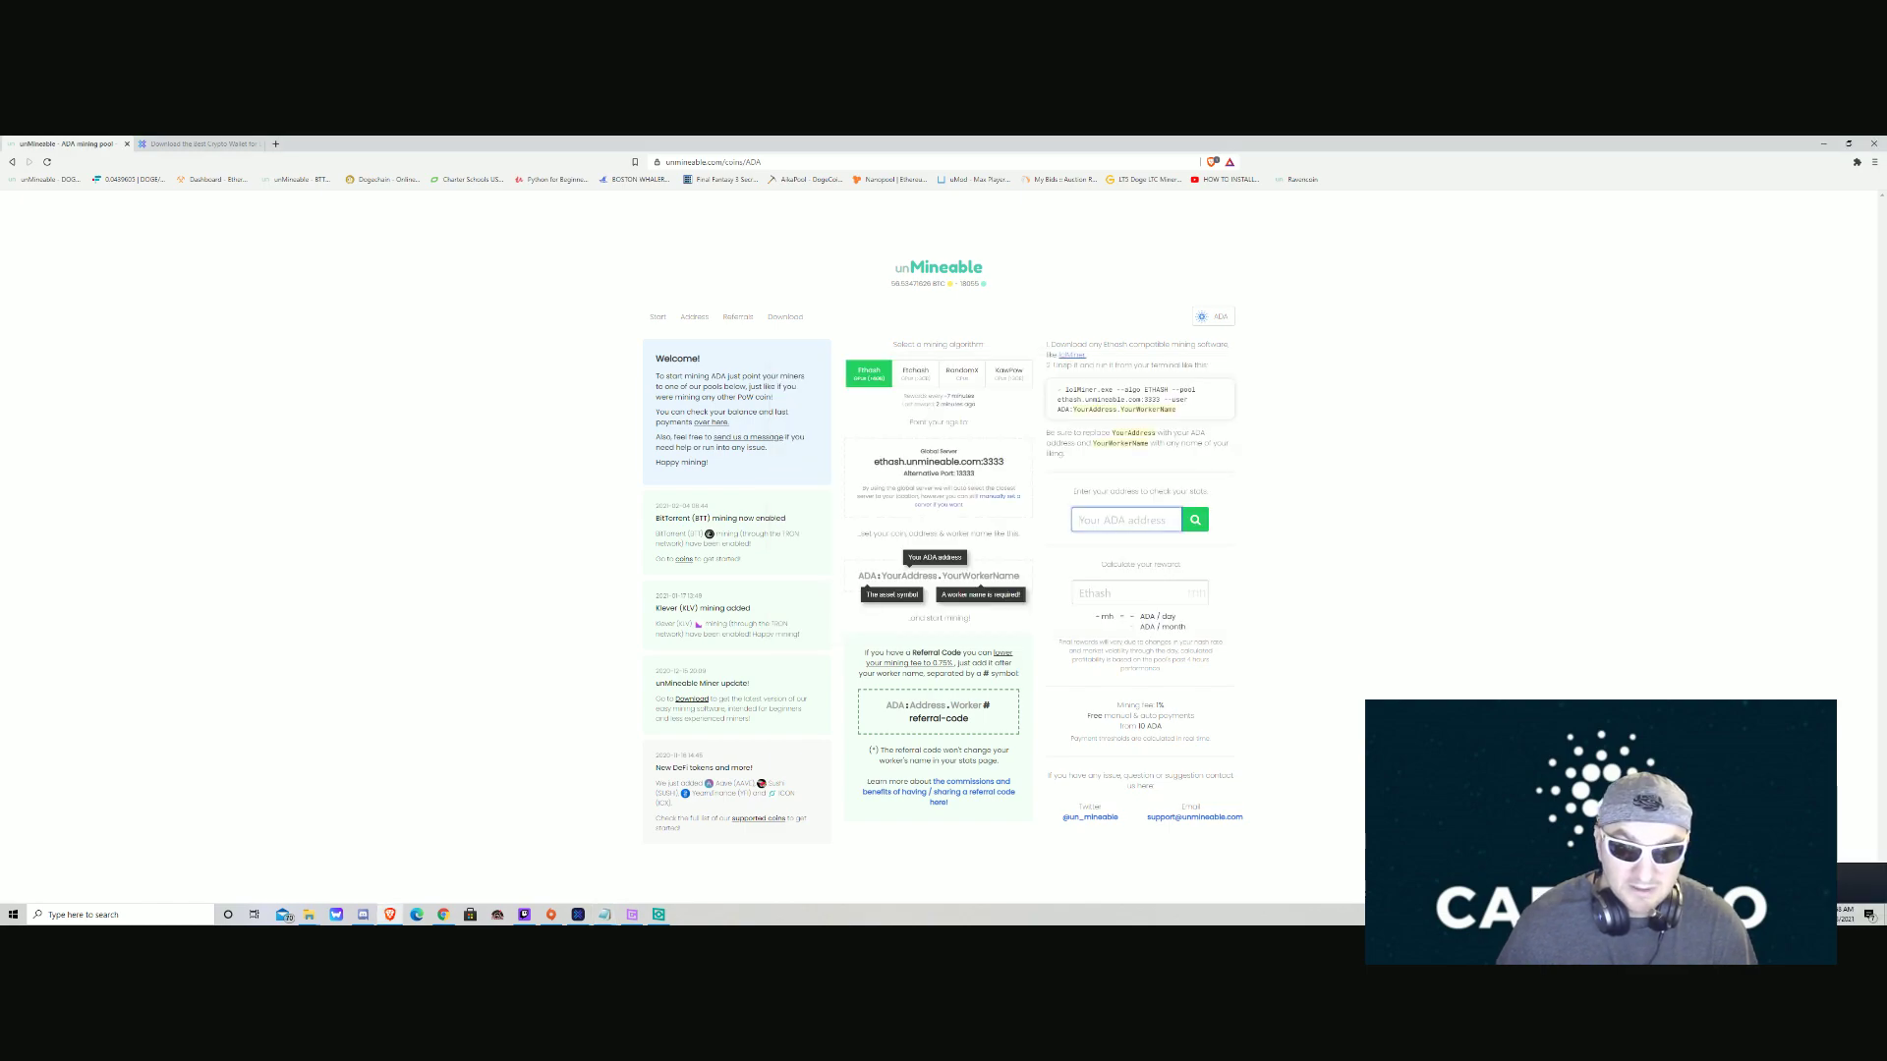
key(ctrl+v)
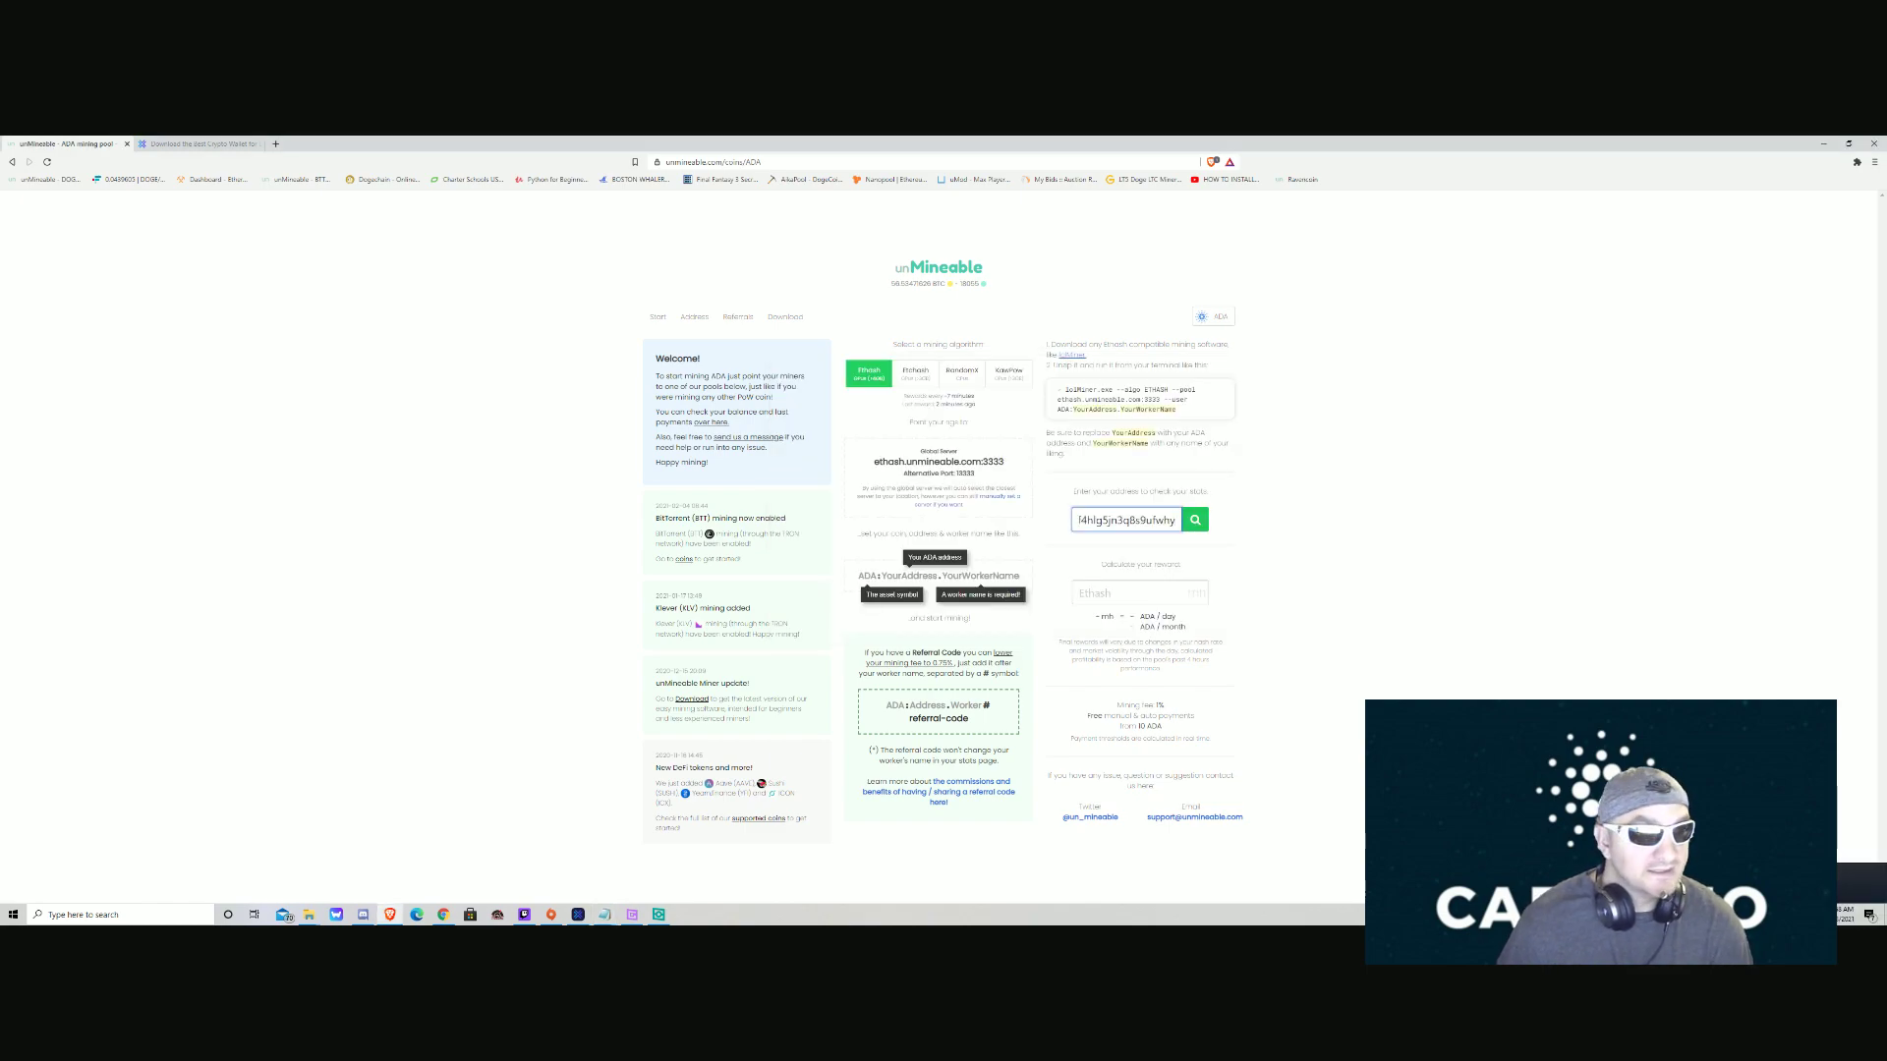
key(Return)
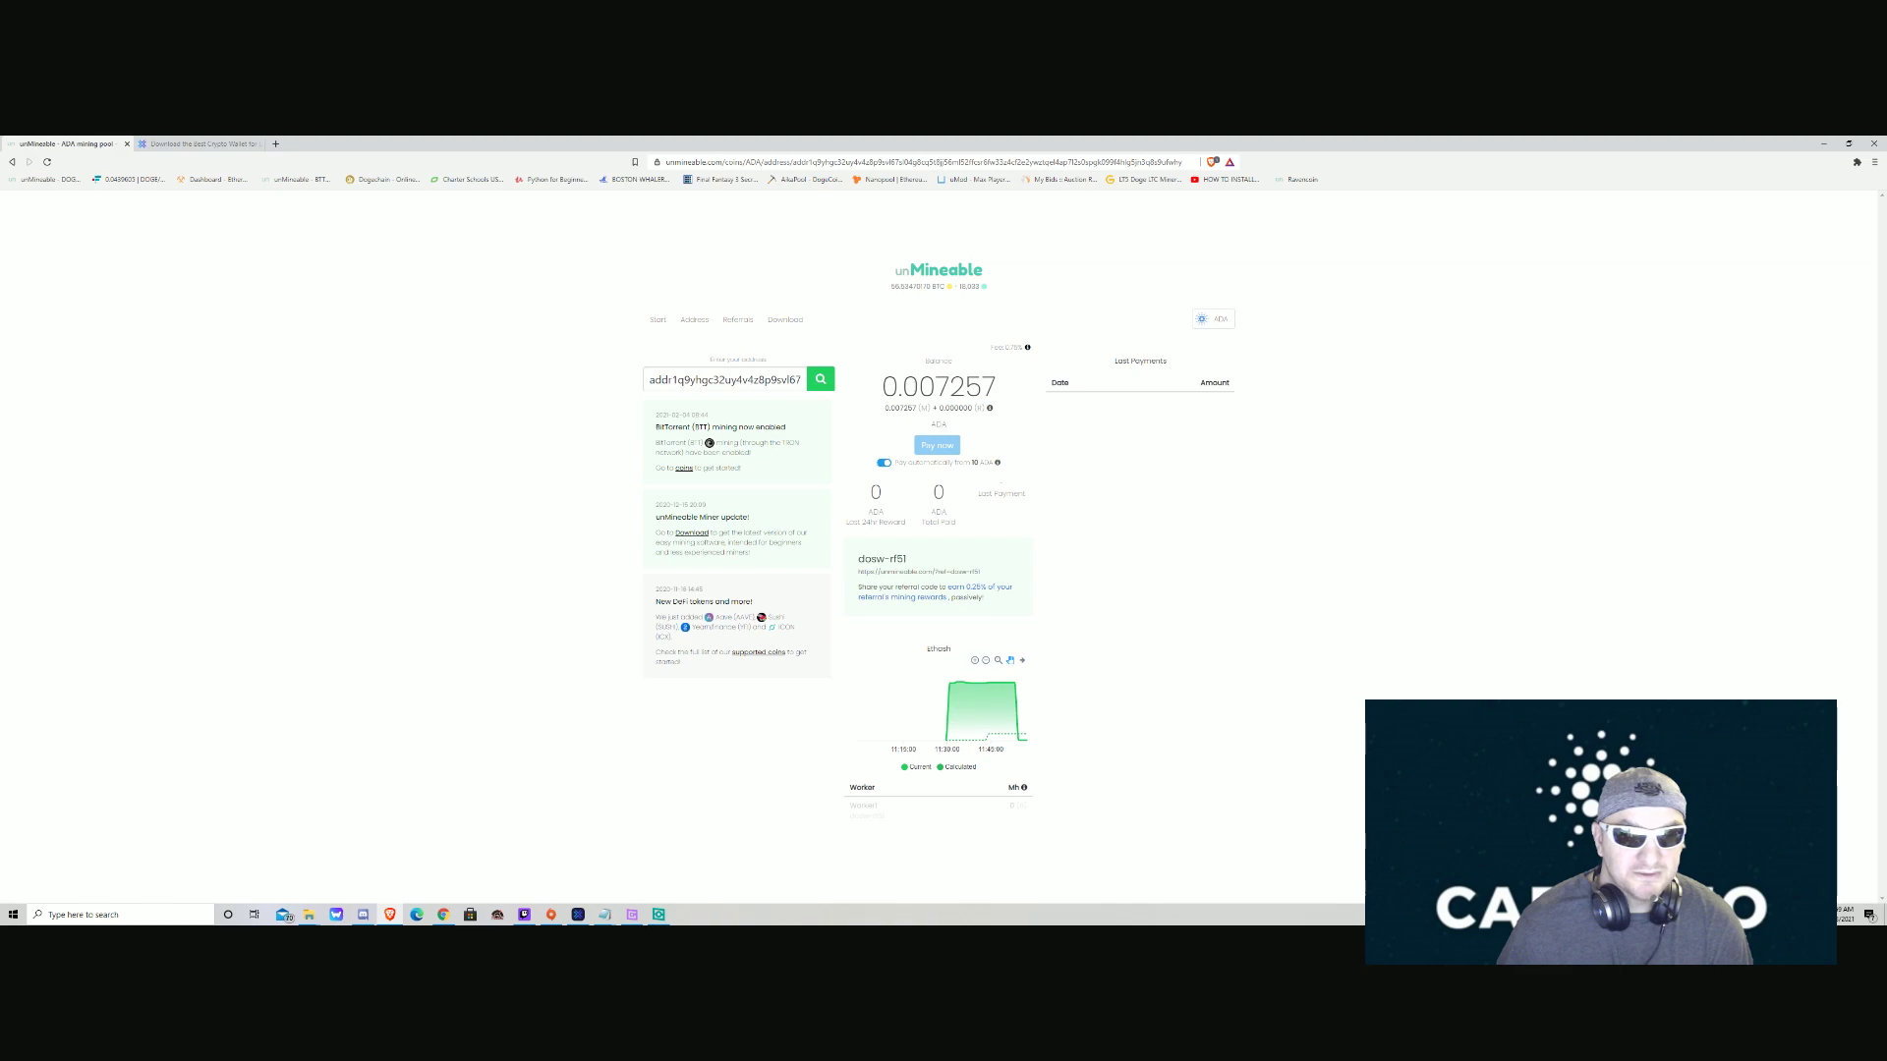
click(577, 914)
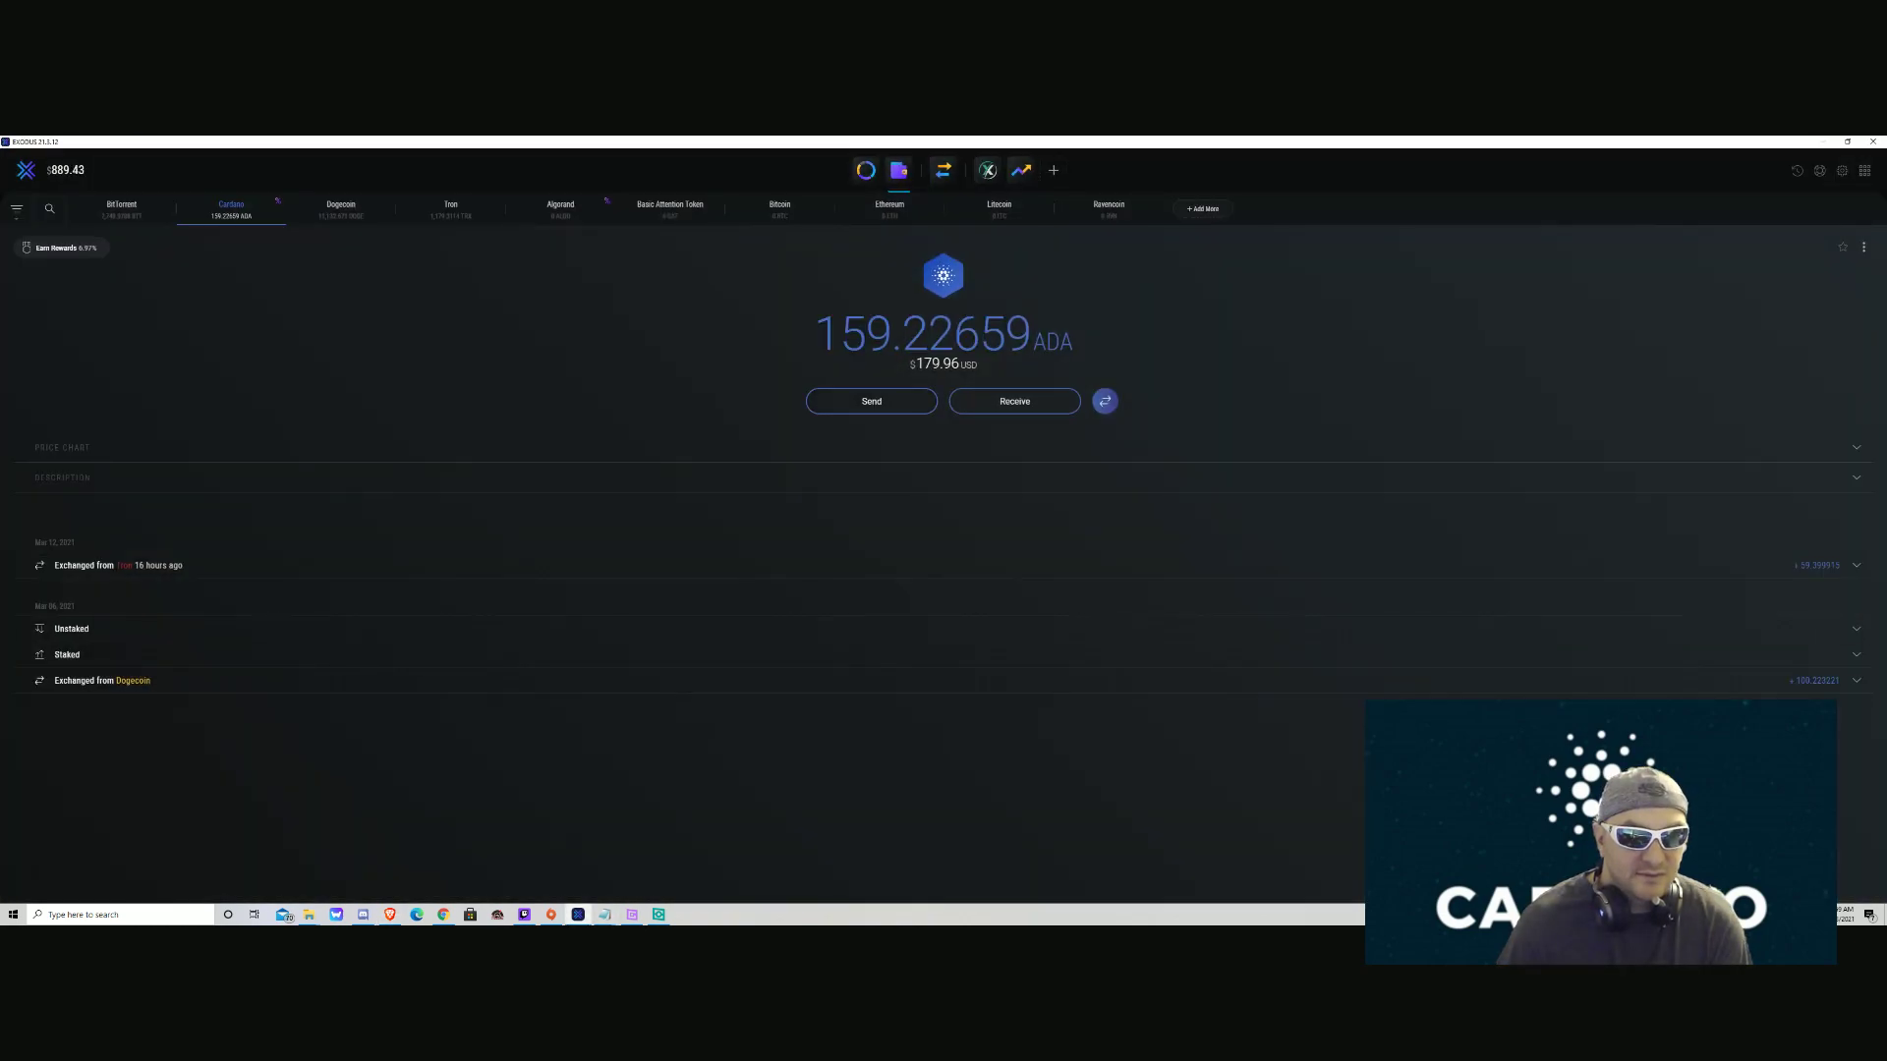
key(alt+Tab)
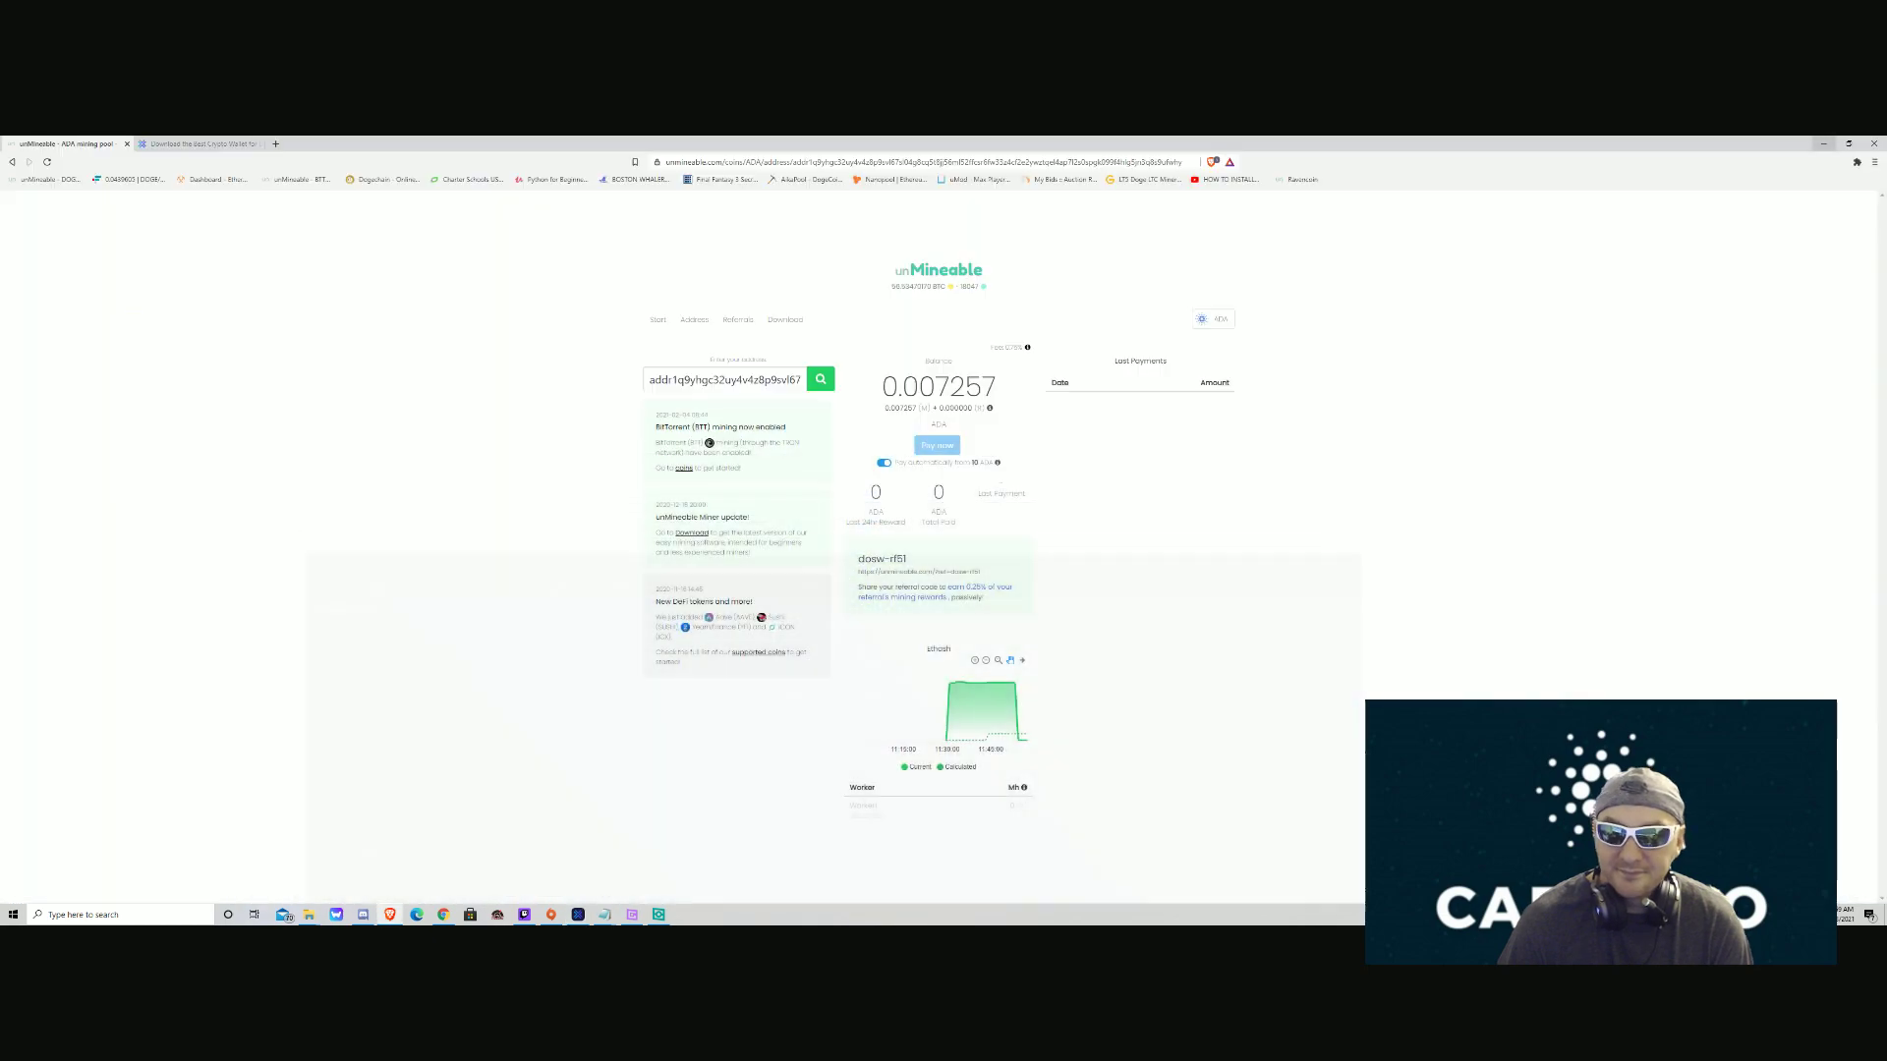